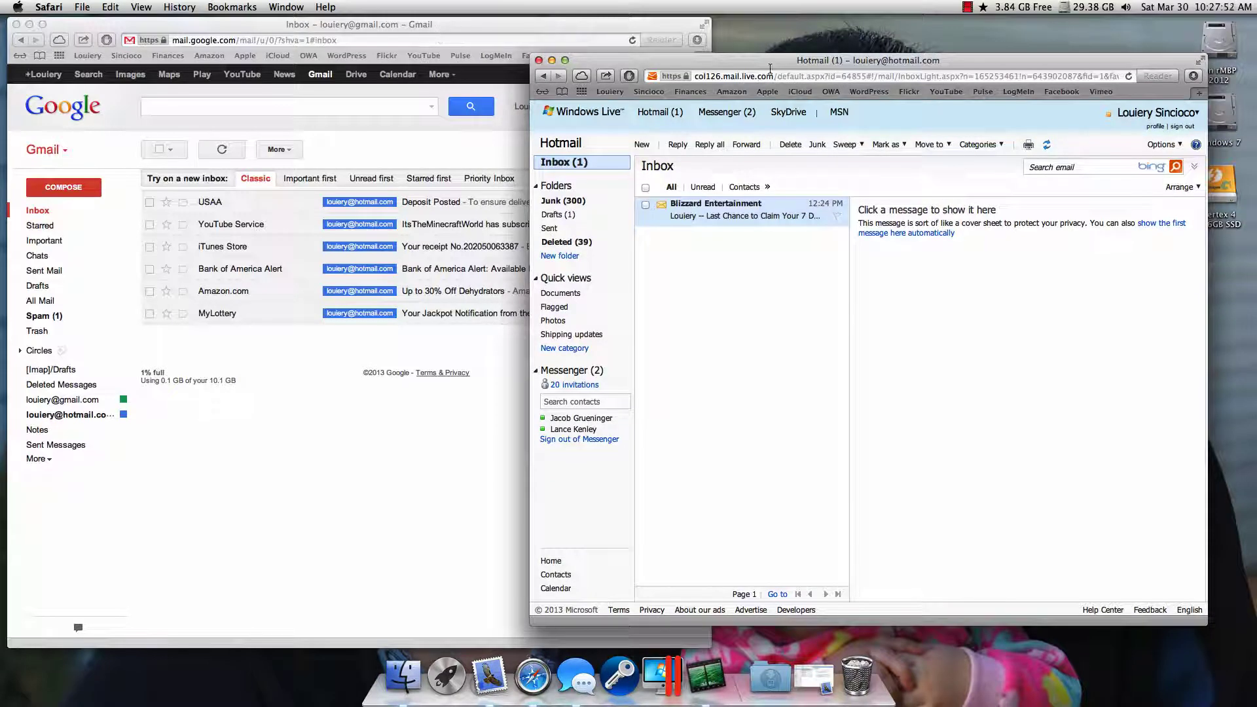
- Shift the Hotmail window right, then briefly open and minimize Apple Mail
{"action": "mouse_move", "coordinate": [769, 61]}
{"action": "left_mouse_down"}
{"action": "mouse_move", "coordinate": [794, 61]}
{"action": "mouse_move", "coordinate": [758, 66]}
{"action": "left_mouse_up"}
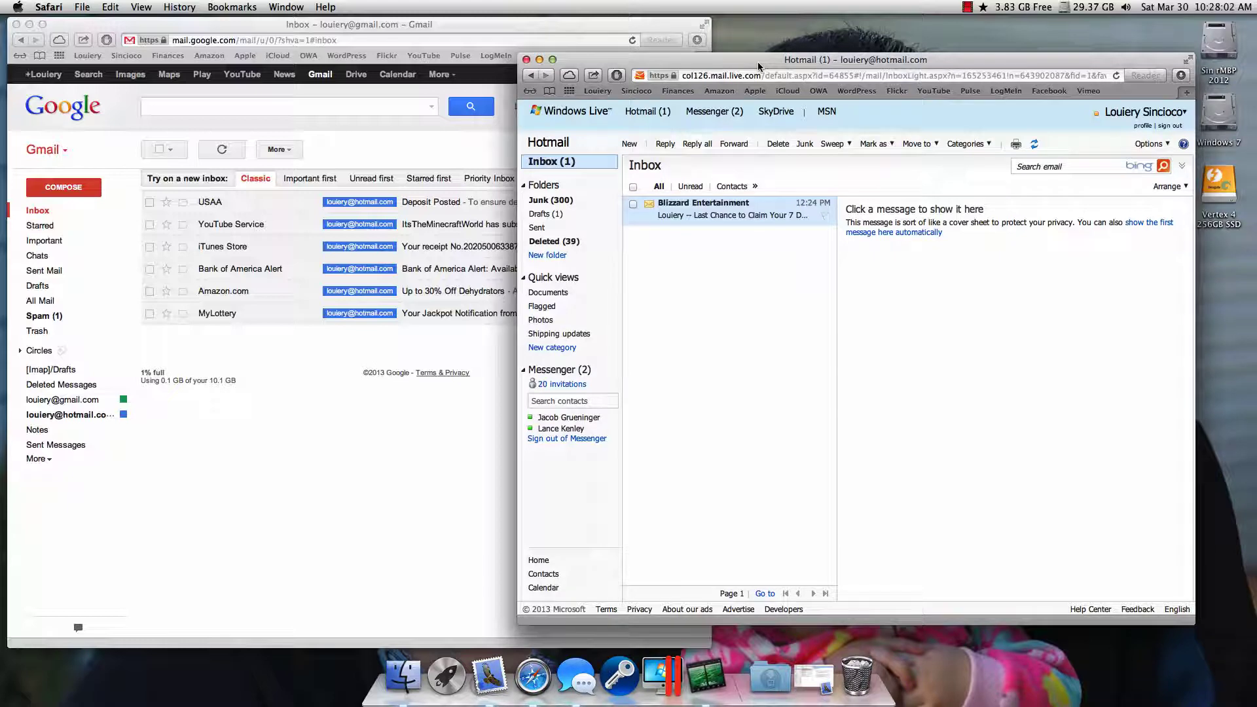
{"action": "left_click_drag", "start_coordinate": [758, 65], "coordinate": [774, 61]}
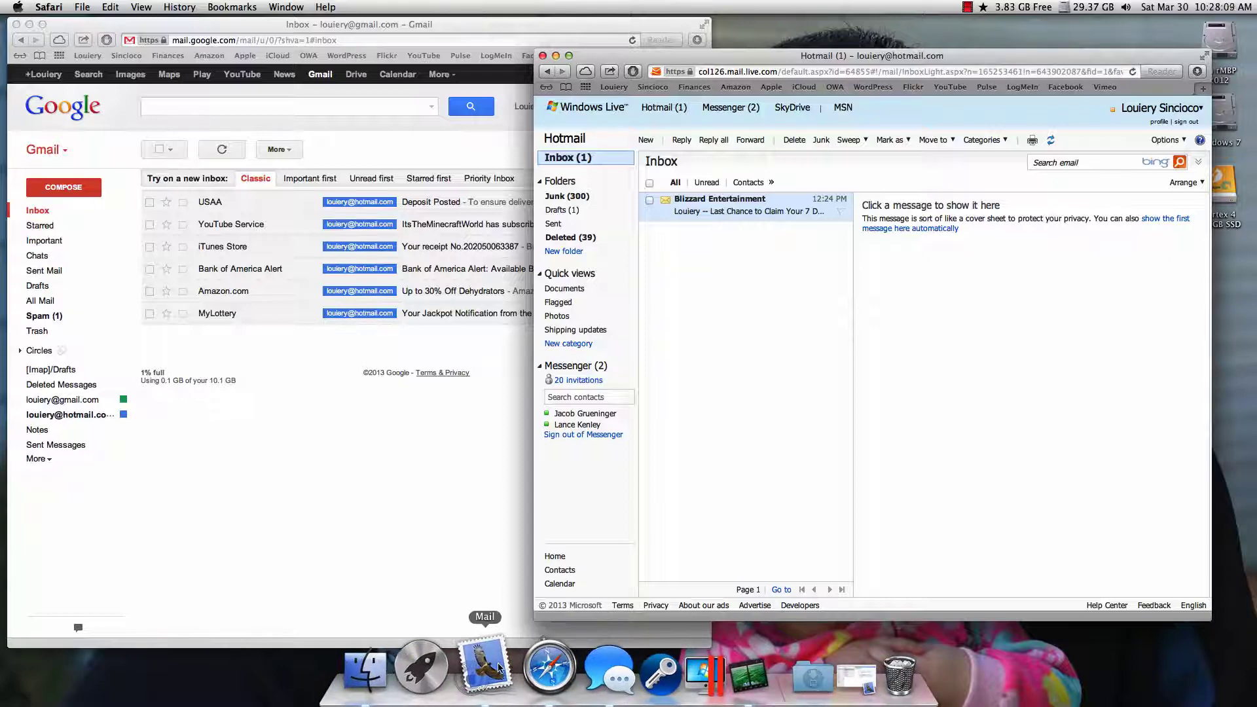
{"action": "left_click", "coordinate": [485, 666]}
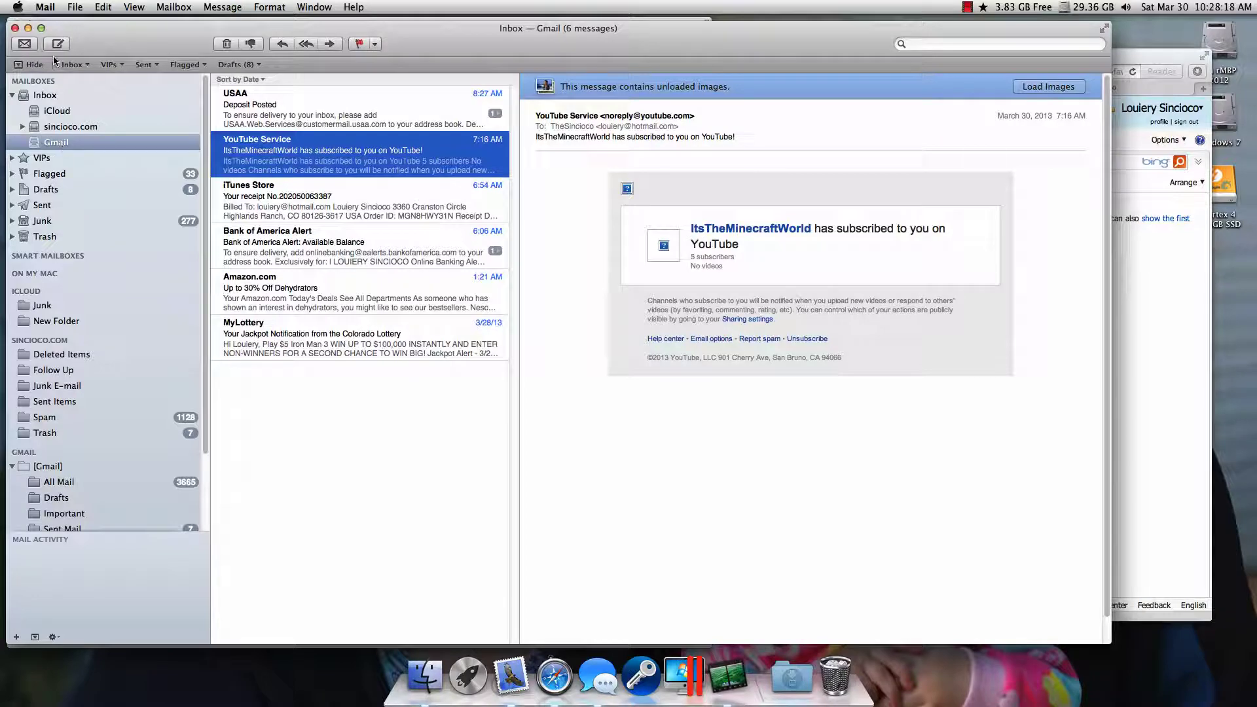
{"action": "left_click", "coordinate": [28, 28]}
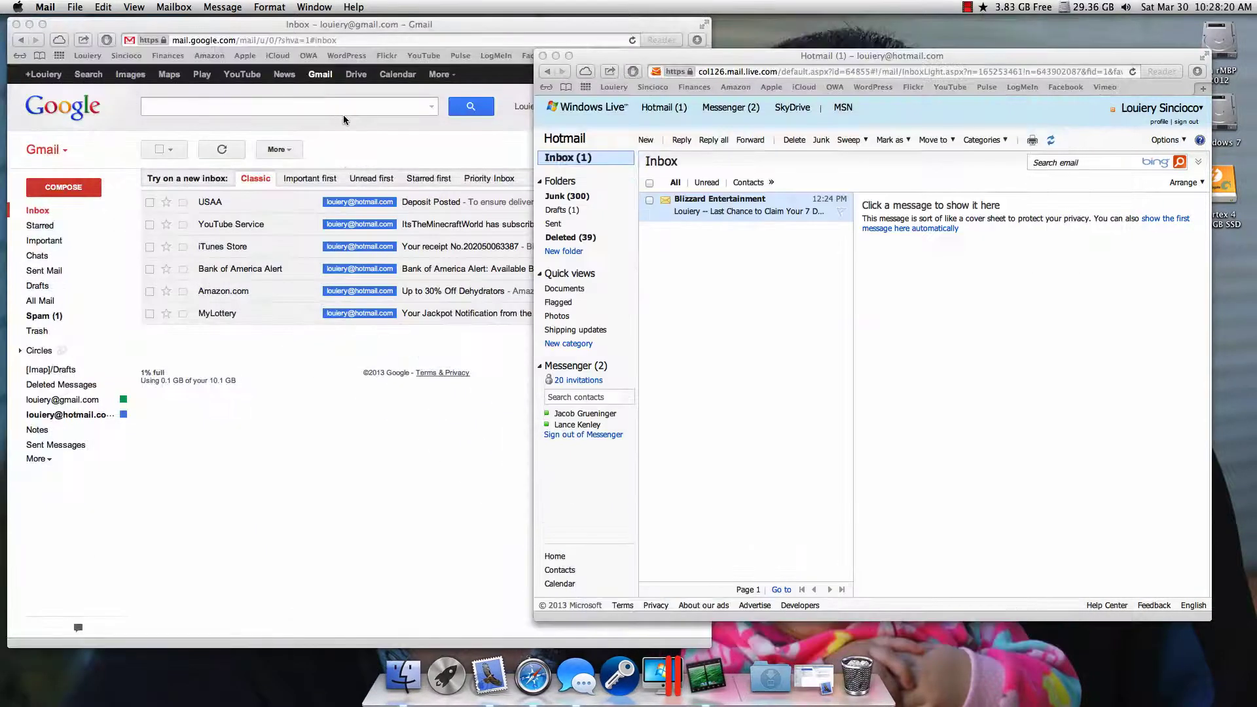
- Reposition the Hotmail window behind Gmail, bringing the six-message Gmail inbox to the front
{"action": "left_click_drag", "start_coordinate": [679, 57], "coordinate": [668, 47]}
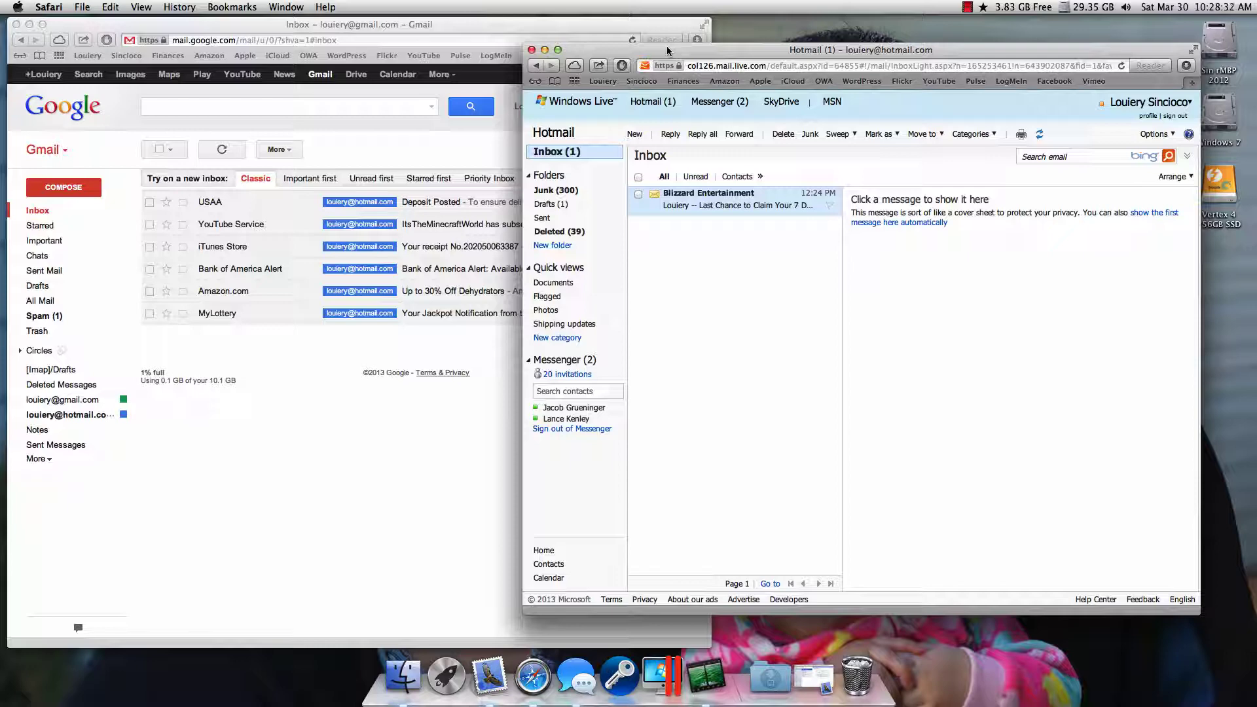
{"action": "left_click_drag", "start_coordinate": [667, 48], "coordinate": [659, 41]}
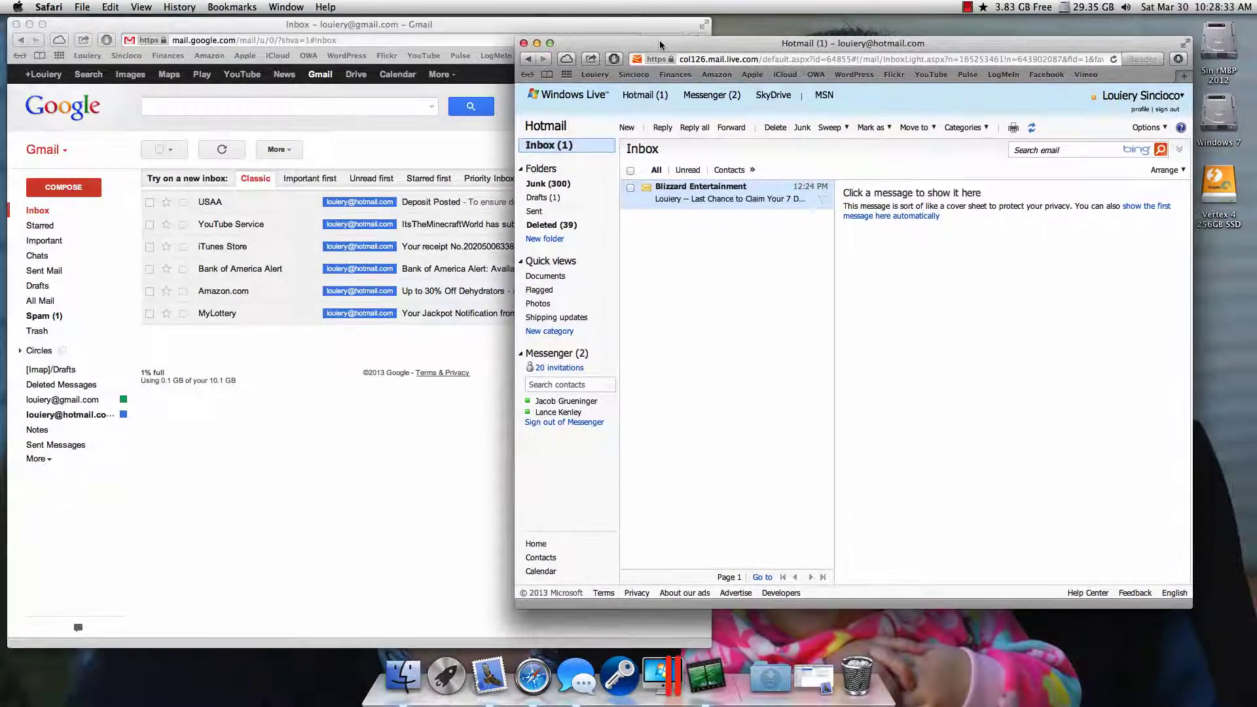
{"action": "left_click", "coordinate": [481, 25]}
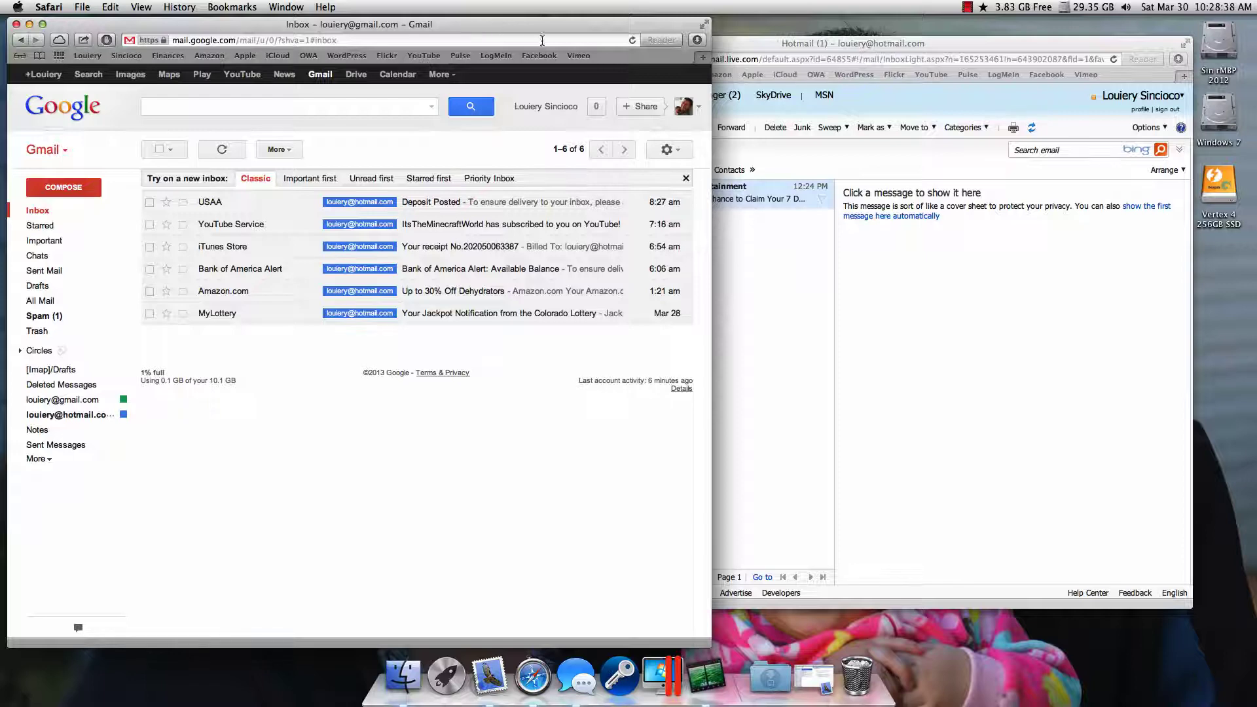
{"action": "left_click_drag", "start_coordinate": [778, 45], "coordinate": [822, 49]}
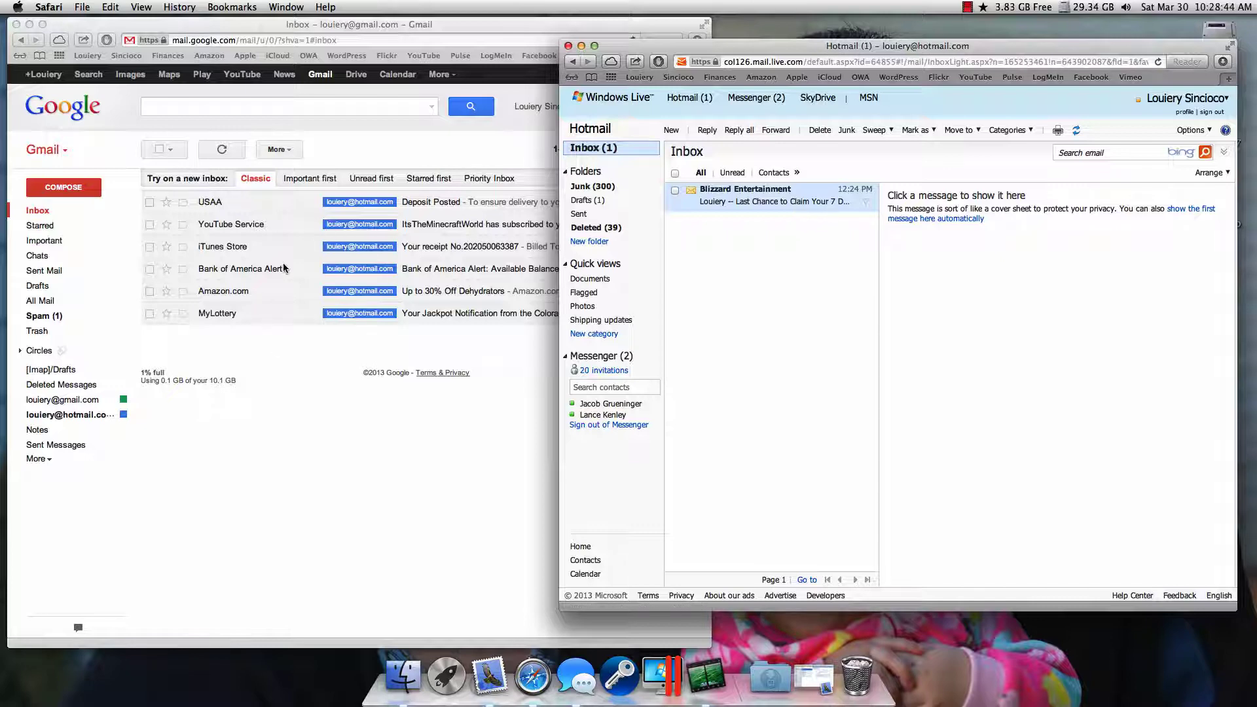
{"action": "left_click", "coordinate": [285, 348]}
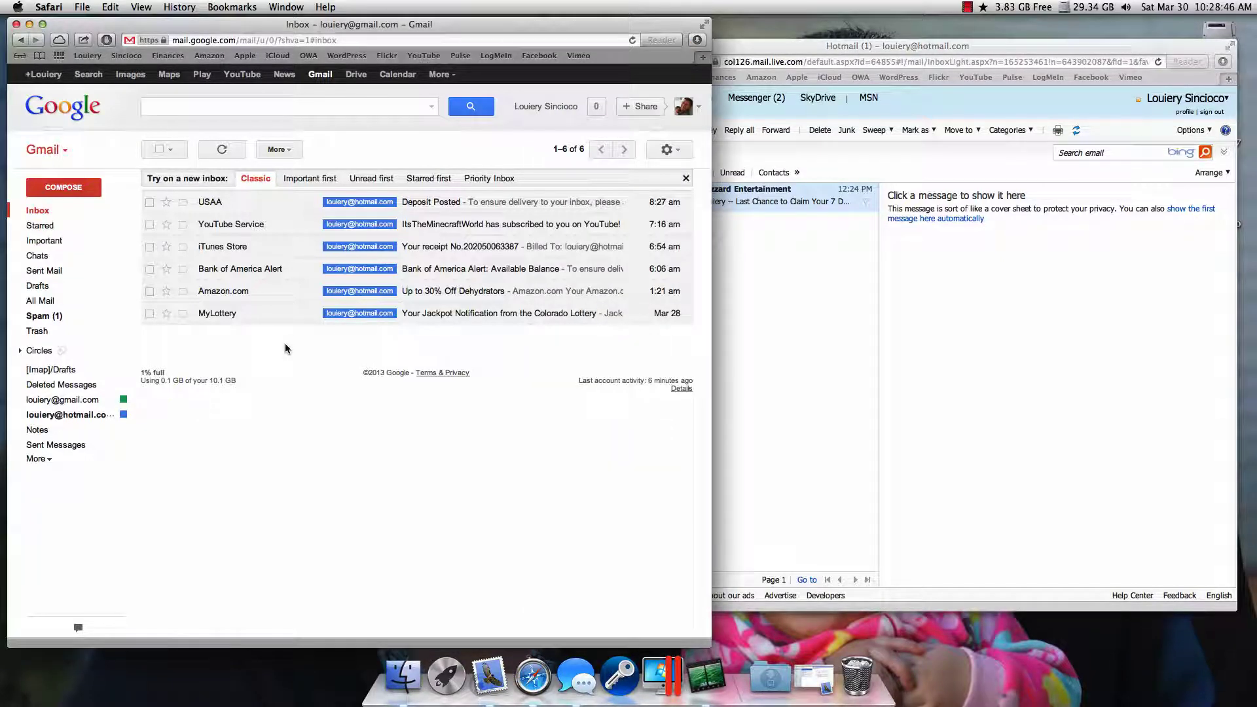
- Refresh the Gmail inbox so the Blizzard Entertainment message is fetched from Hotmail
{"action": "left_click", "coordinate": [913, 345]}
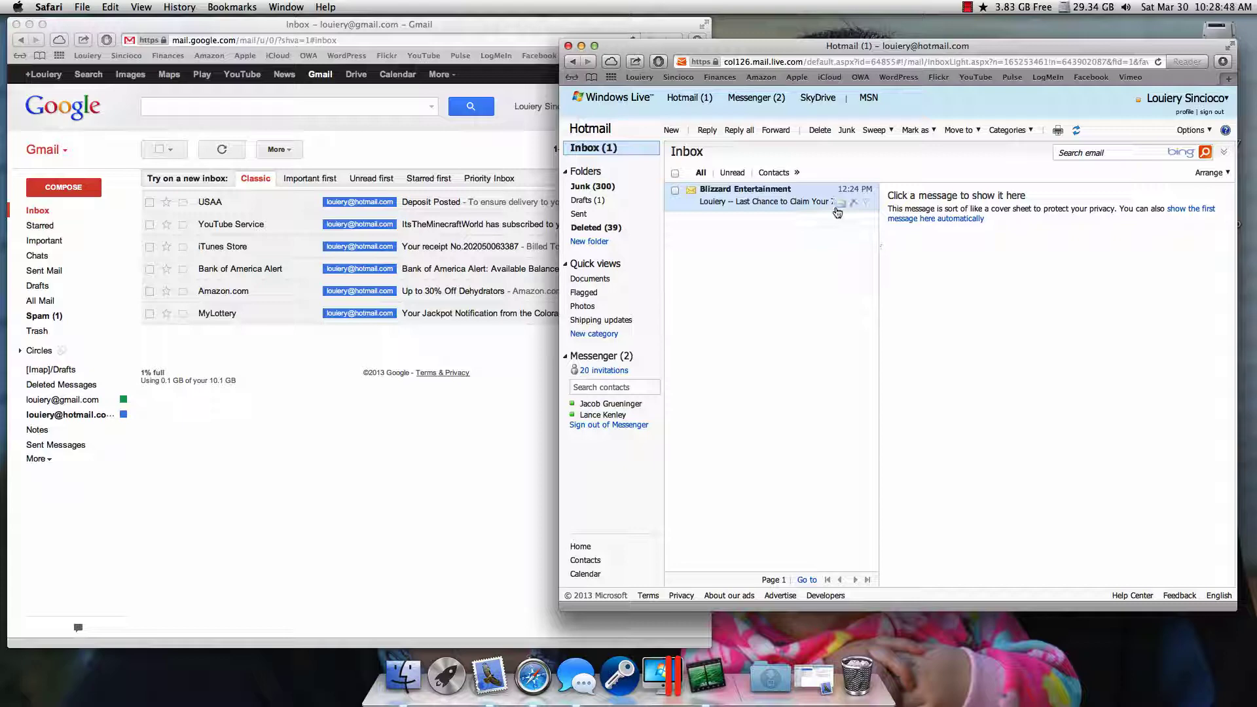
{"action": "left_click", "coordinate": [325, 358]}
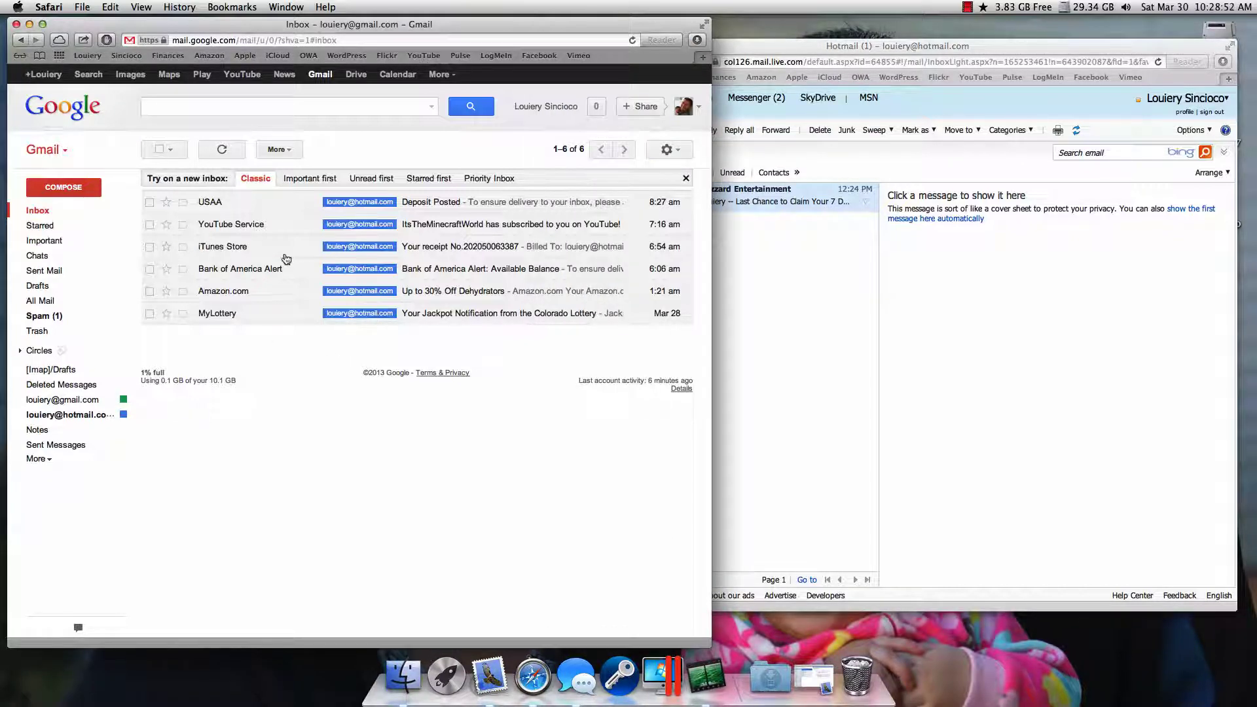
{"action": "left_click", "coordinate": [237, 157]}
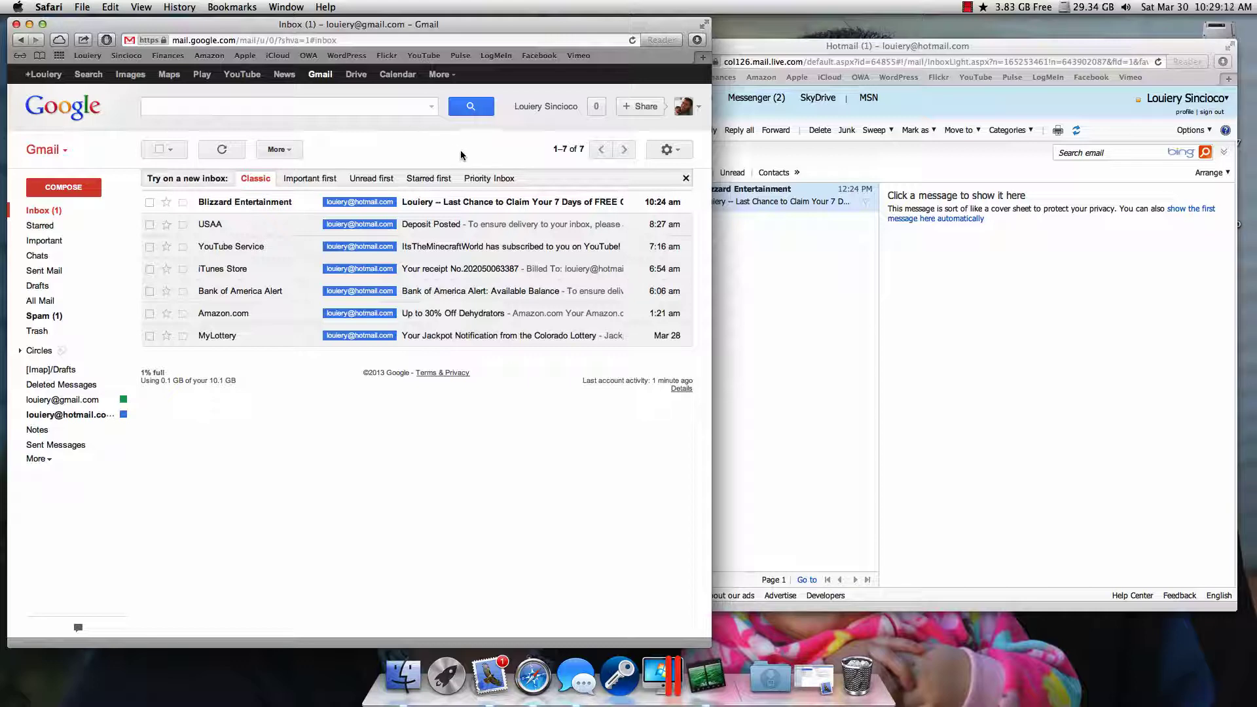
- Check Hotmail's Junk and Inbox folders, confirming the Hotmail inbox is now empty
{"action": "left_click", "coordinate": [966, 324]}
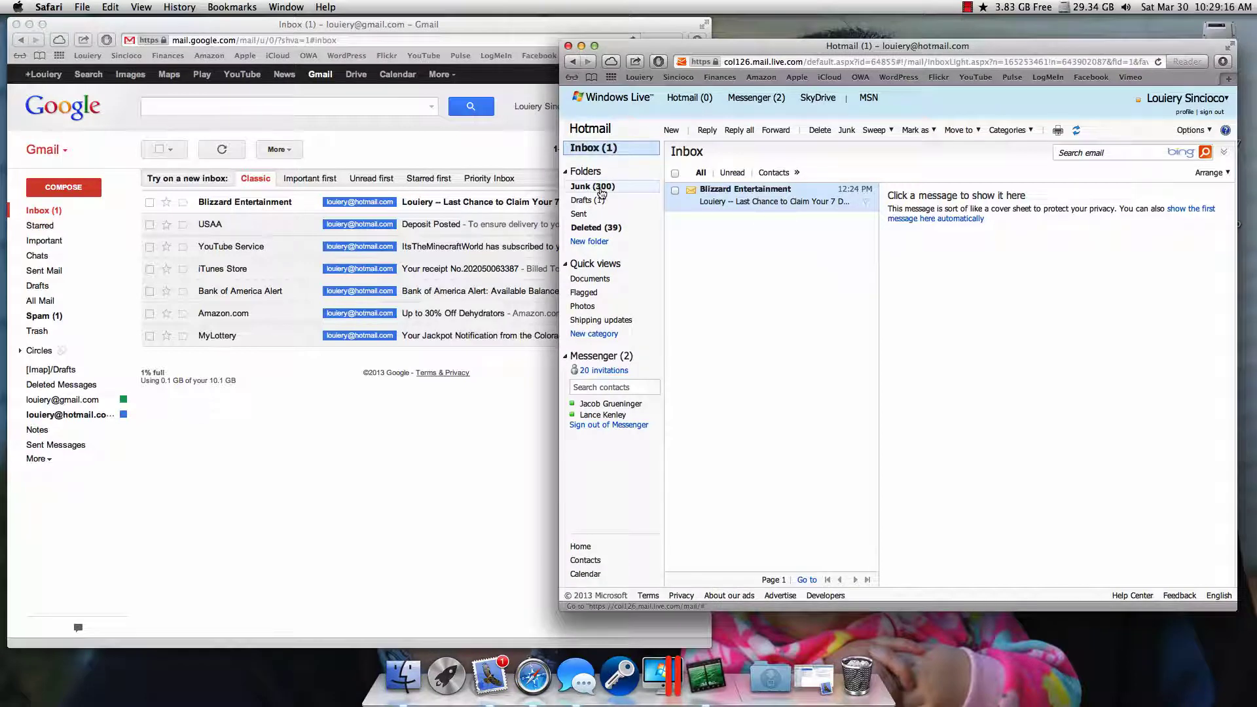
{"action": "left_click", "coordinate": [593, 186]}
{"action": "left_click", "coordinate": [590, 148]}
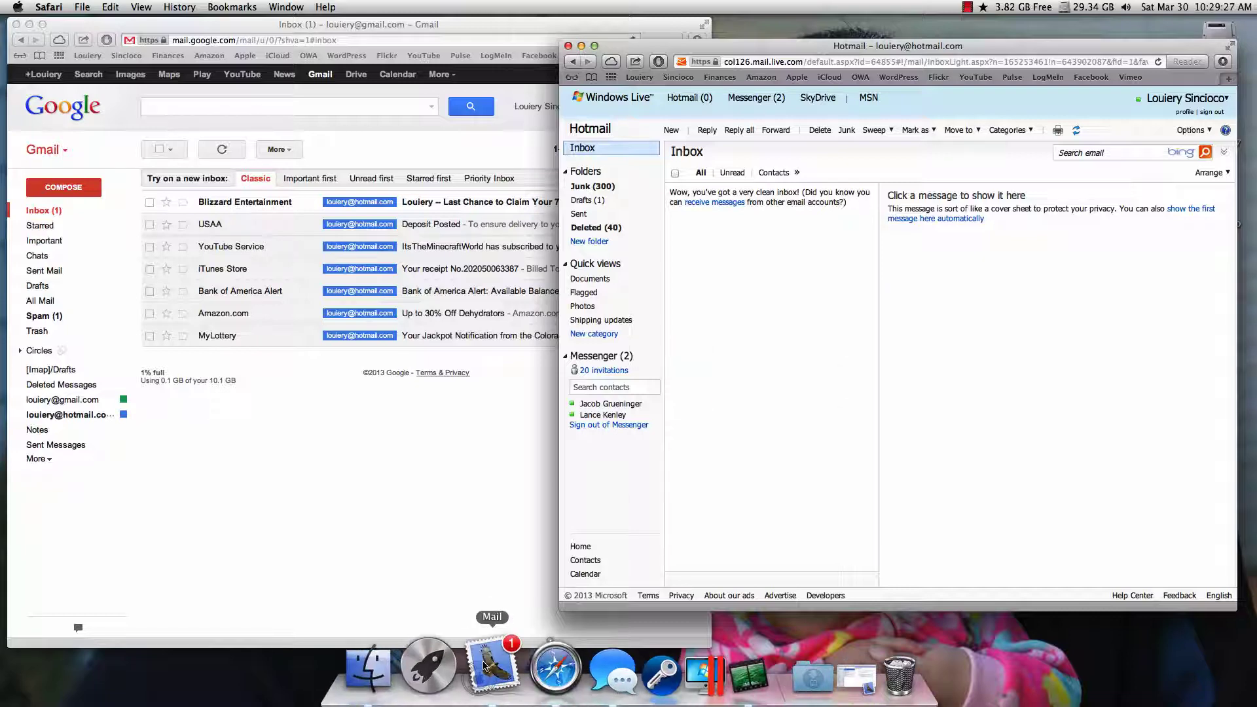
{"action": "left_click", "coordinate": [490, 664]}
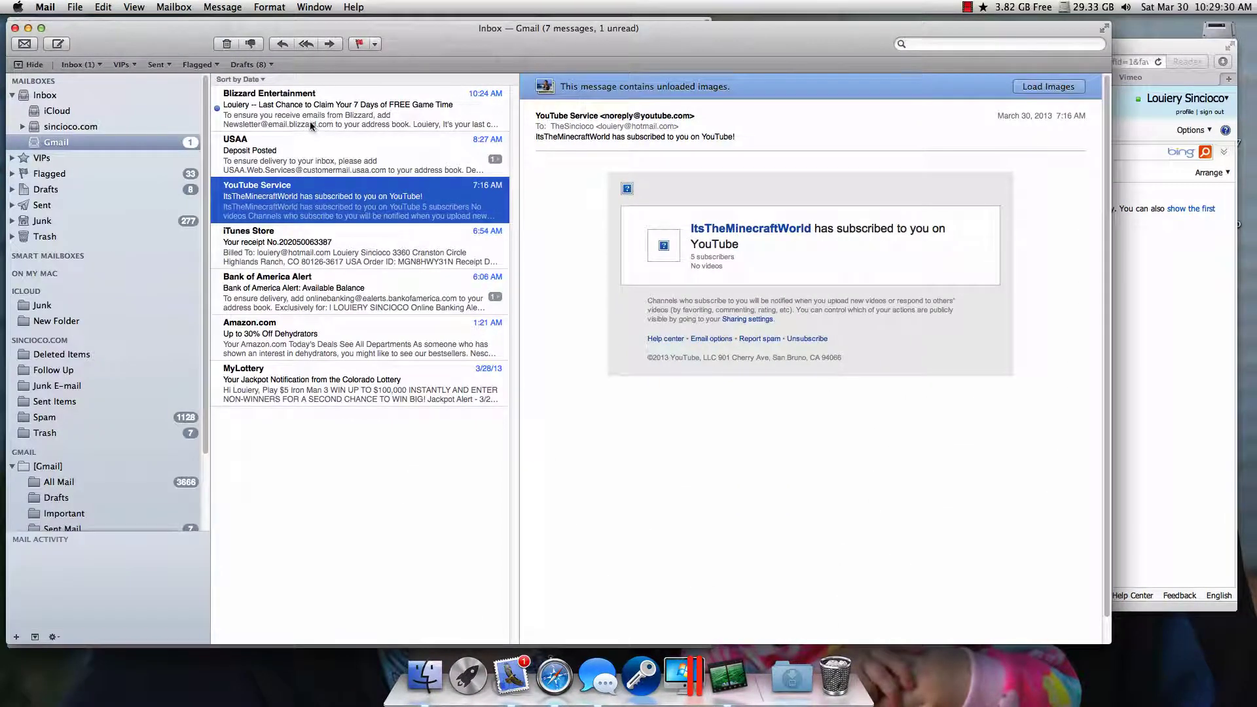
- Read the Blizzard Entertainment message in Apple Mail with images loaded, then return to Gmail
{"action": "left_click", "coordinate": [311, 125]}
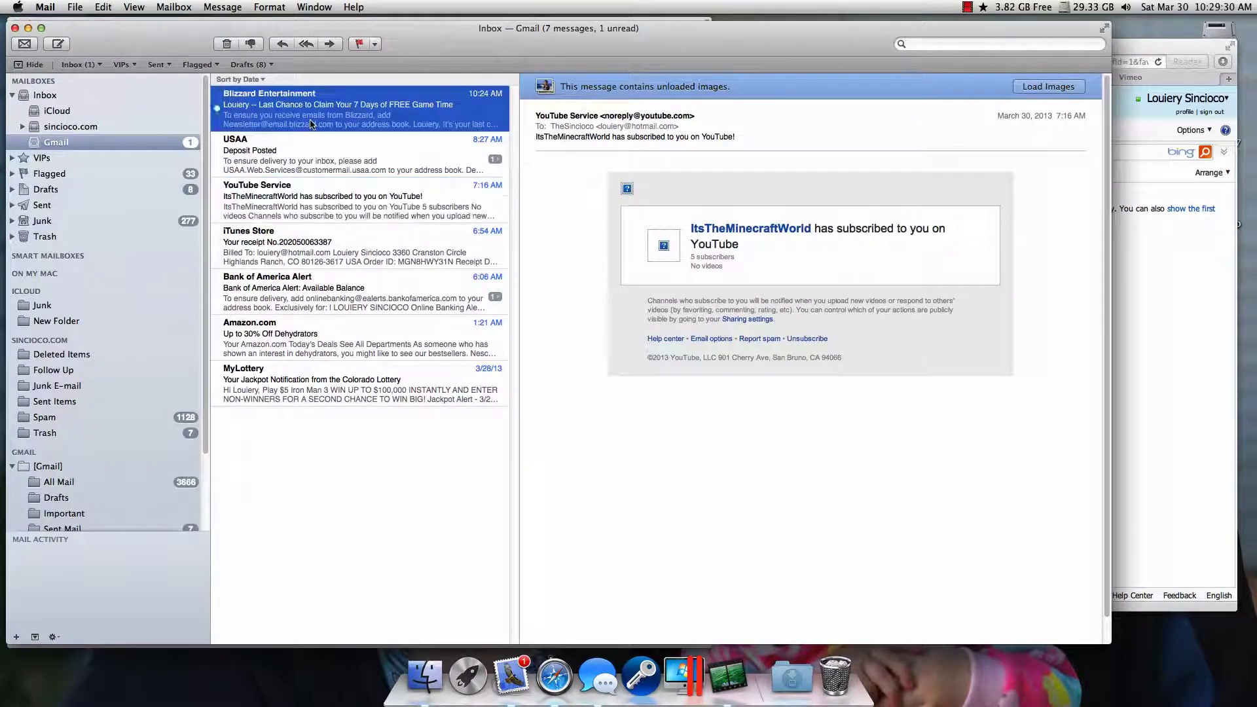
{"action": "left_click", "coordinate": [1048, 86]}
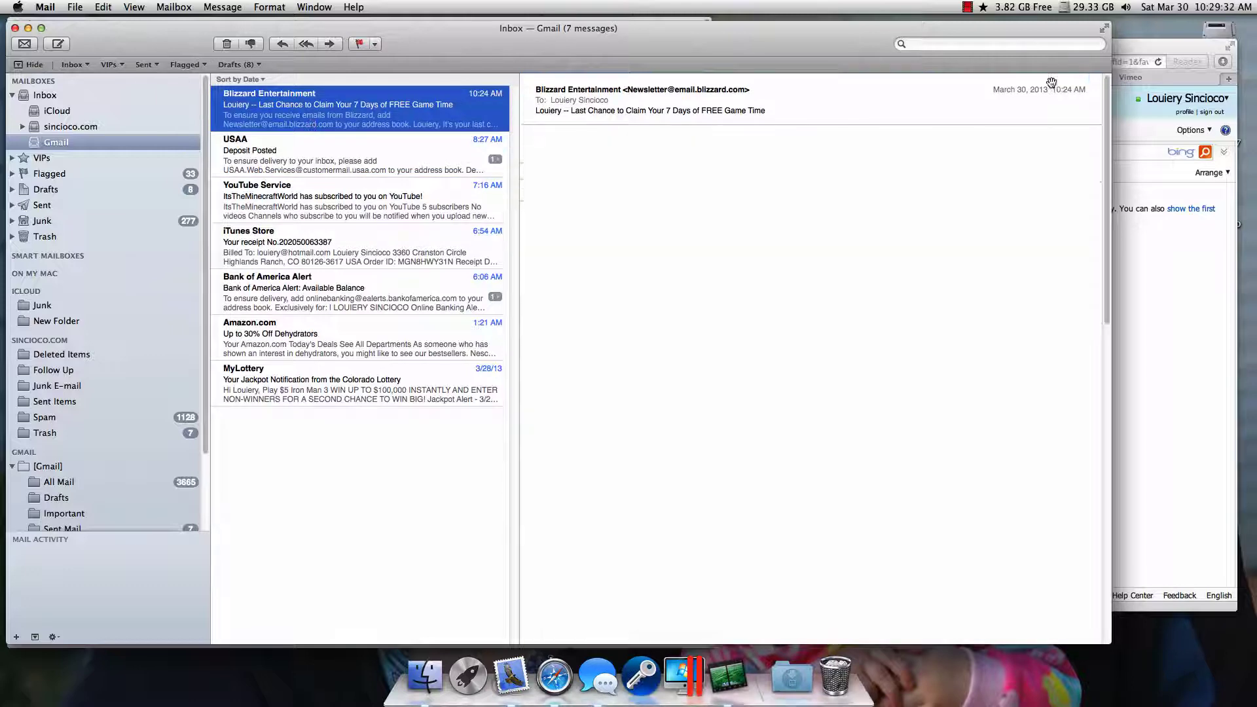
{"action": "left_click", "coordinate": [28, 29]}
{"action": "left_click", "coordinate": [369, 465]}
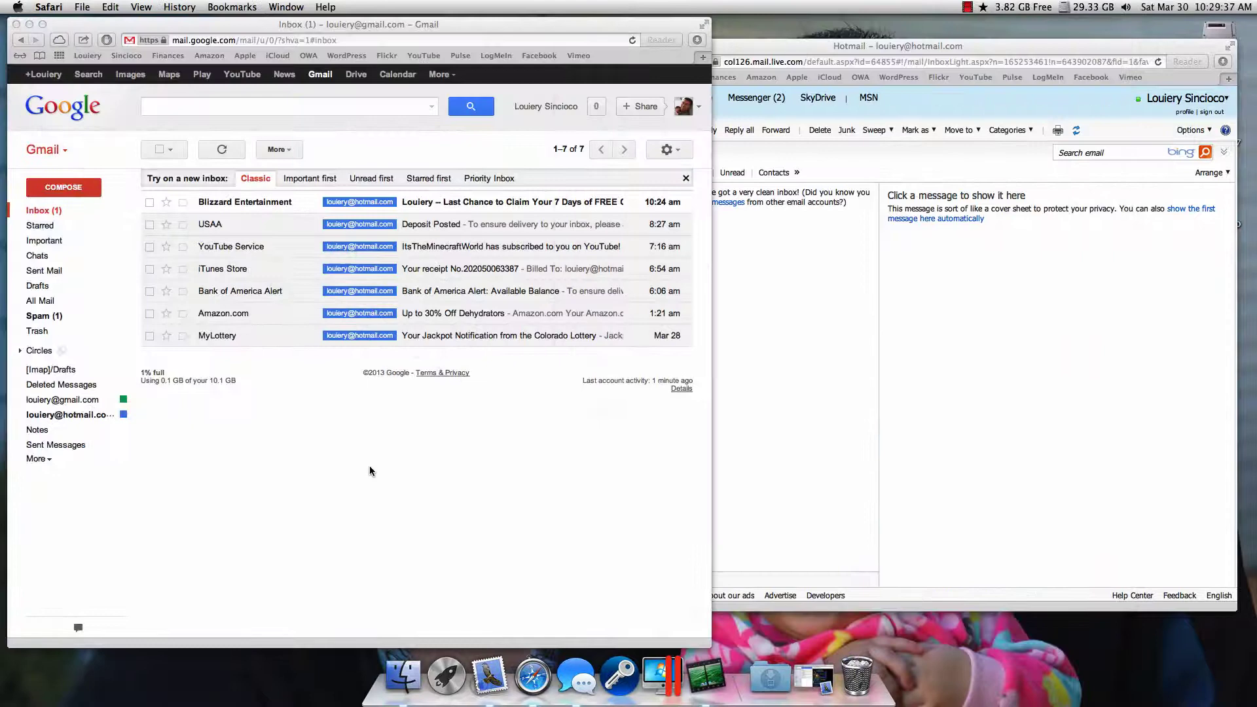
- Open Gmail's Forwarding and POP/IMAP settings to confirm POP and IMAP are both enabled
{"action": "left_click", "coordinate": [668, 149]}
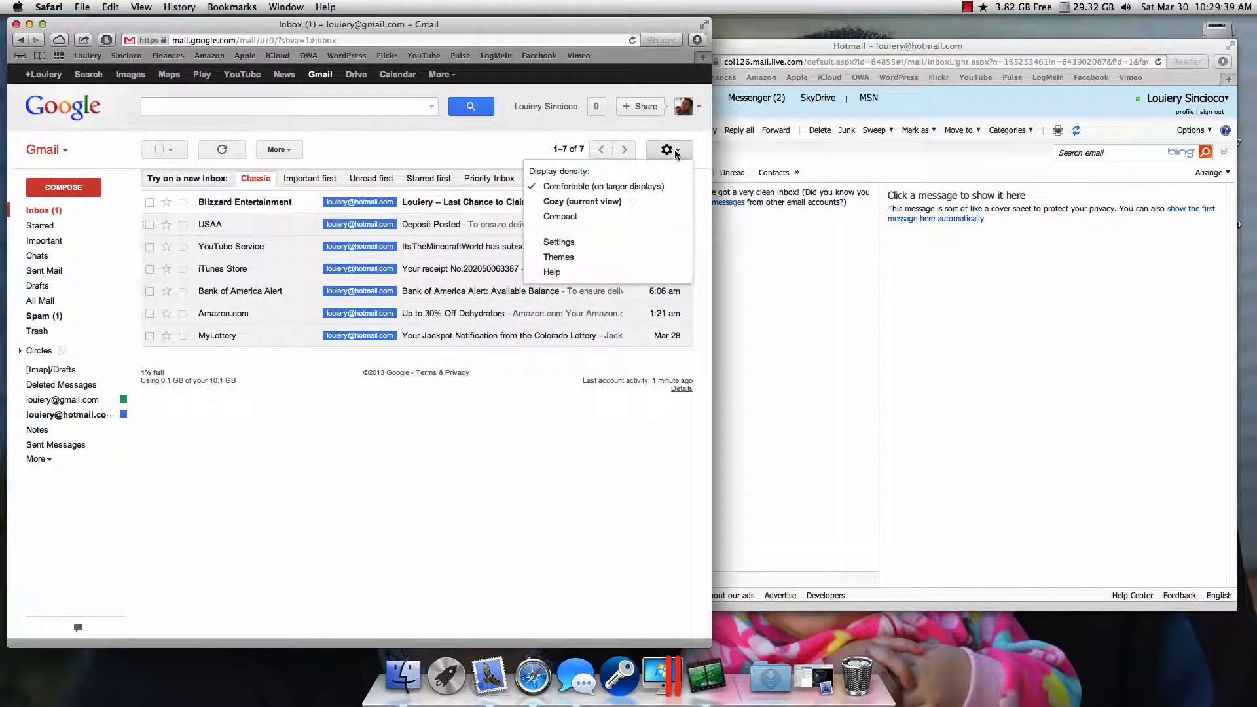
{"action": "left_click", "coordinate": [616, 244]}
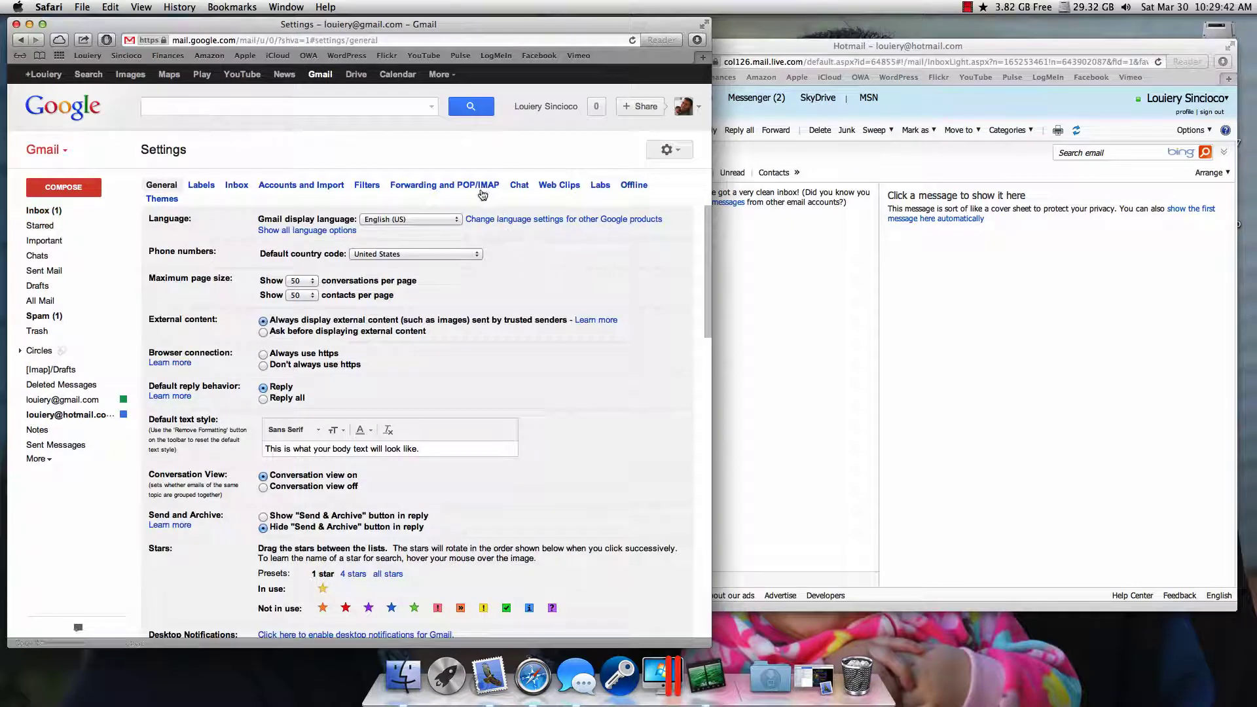
{"action": "left_click", "coordinate": [479, 187]}
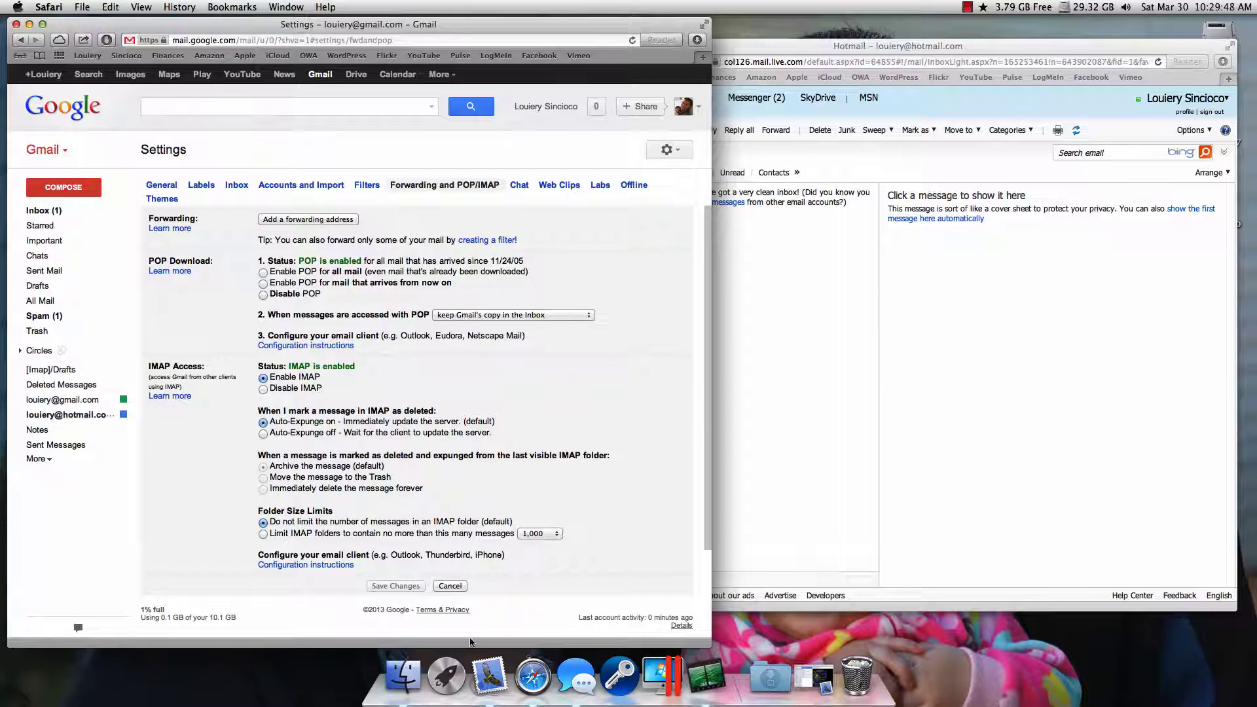
{"action": "left_click", "coordinate": [493, 674]}
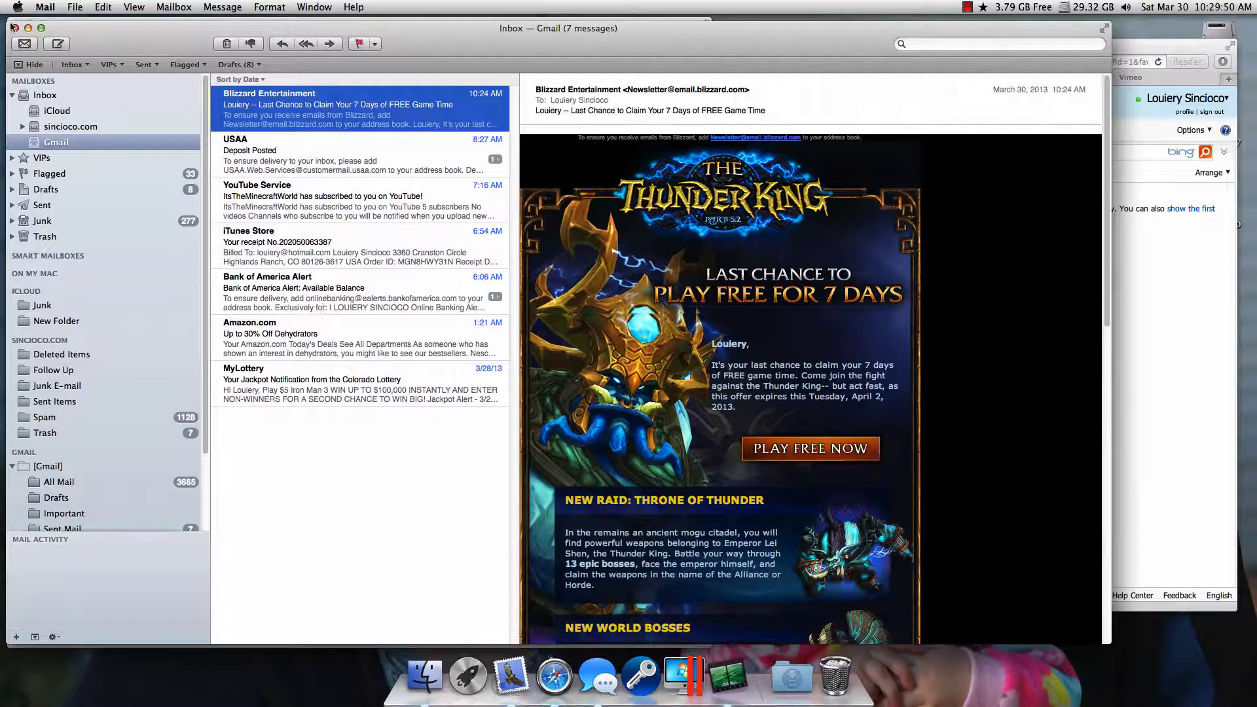
{"action": "left_click", "coordinate": [29, 29]}
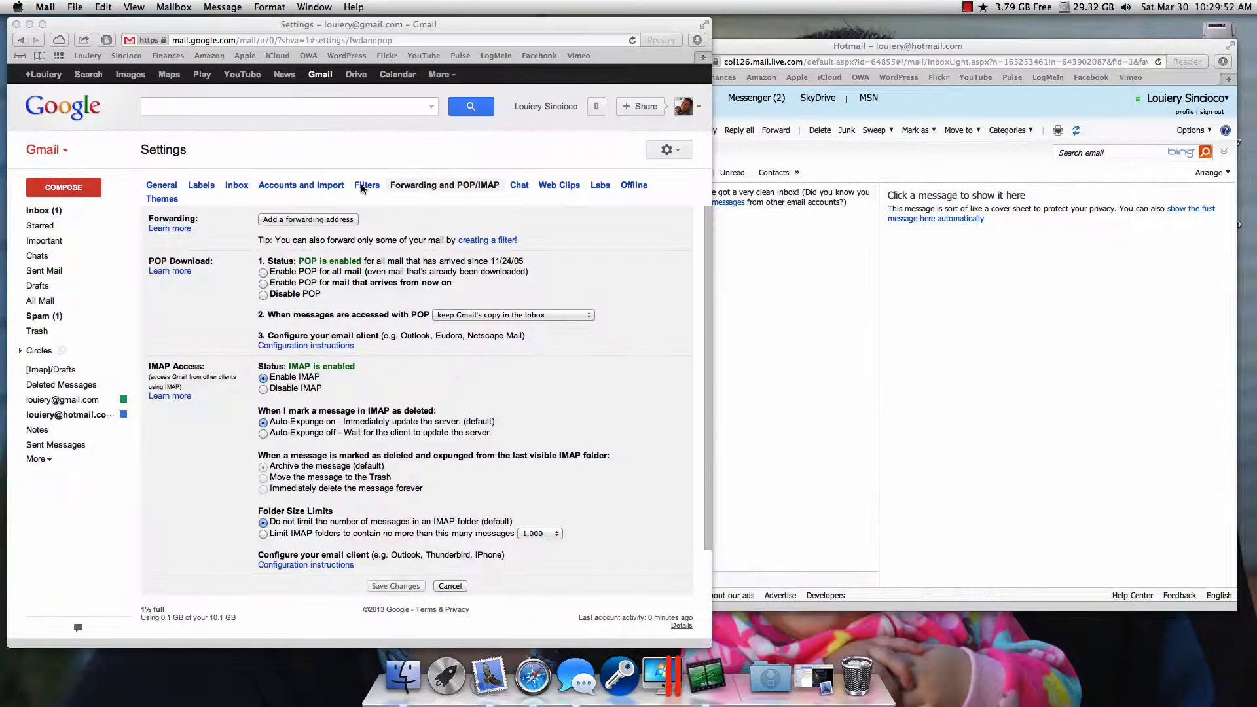
- Edit the Hotmail POP3 account (pop3.live.com, port 995) from the Accounts and Import settings
{"action": "left_click", "coordinate": [331, 190]}
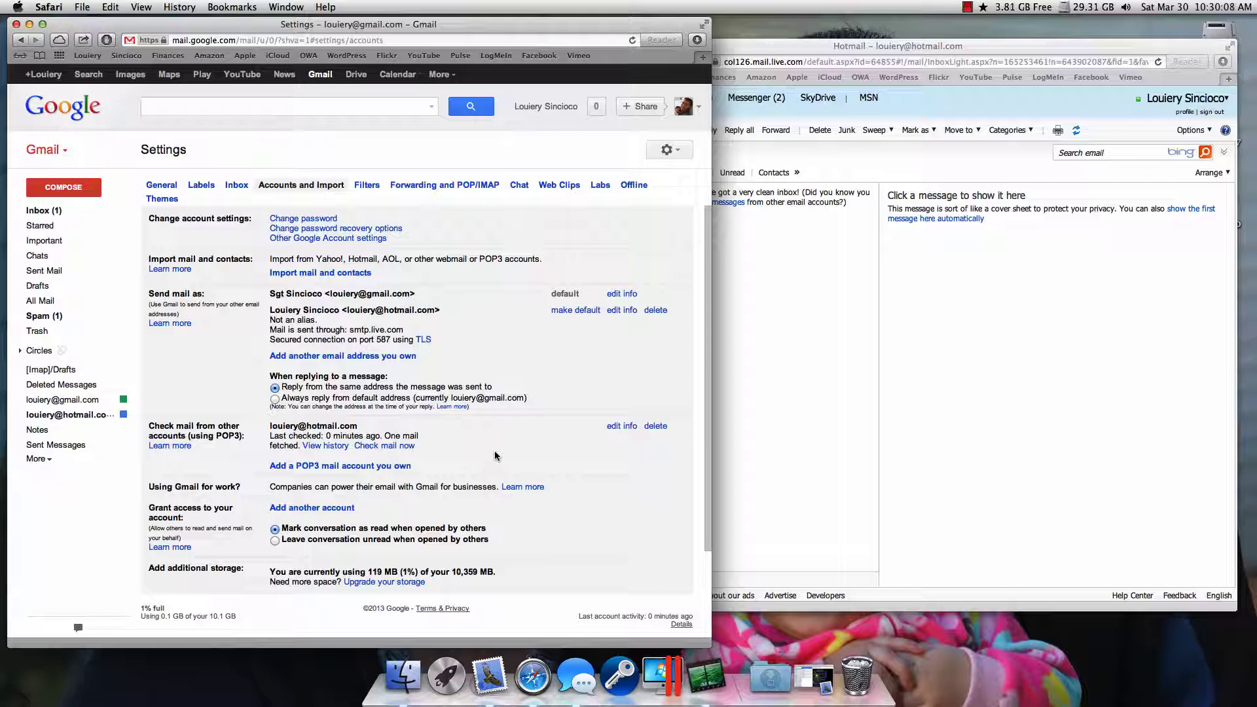
{"action": "left_click", "coordinate": [625, 428]}
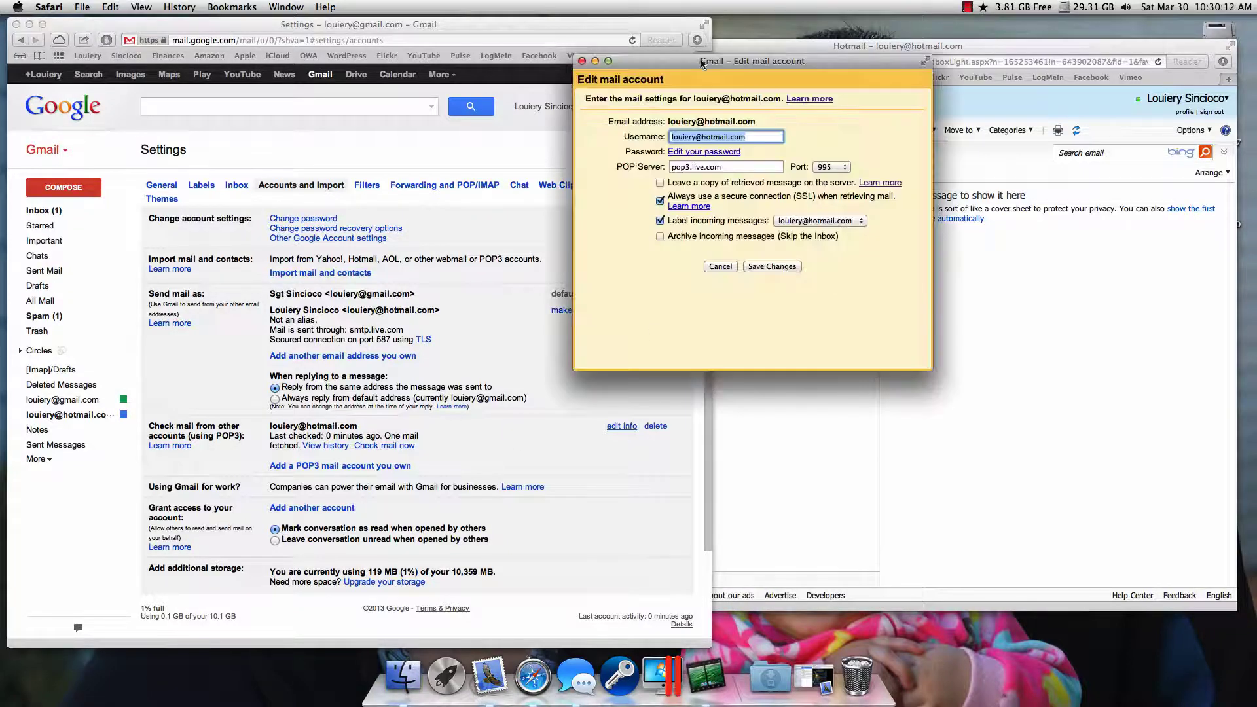
- Move the Edit mail account dialog into view to review its label and leave-a-copy options
{"action": "left_click_drag", "start_coordinate": [700, 60], "coordinate": [421, 165]}
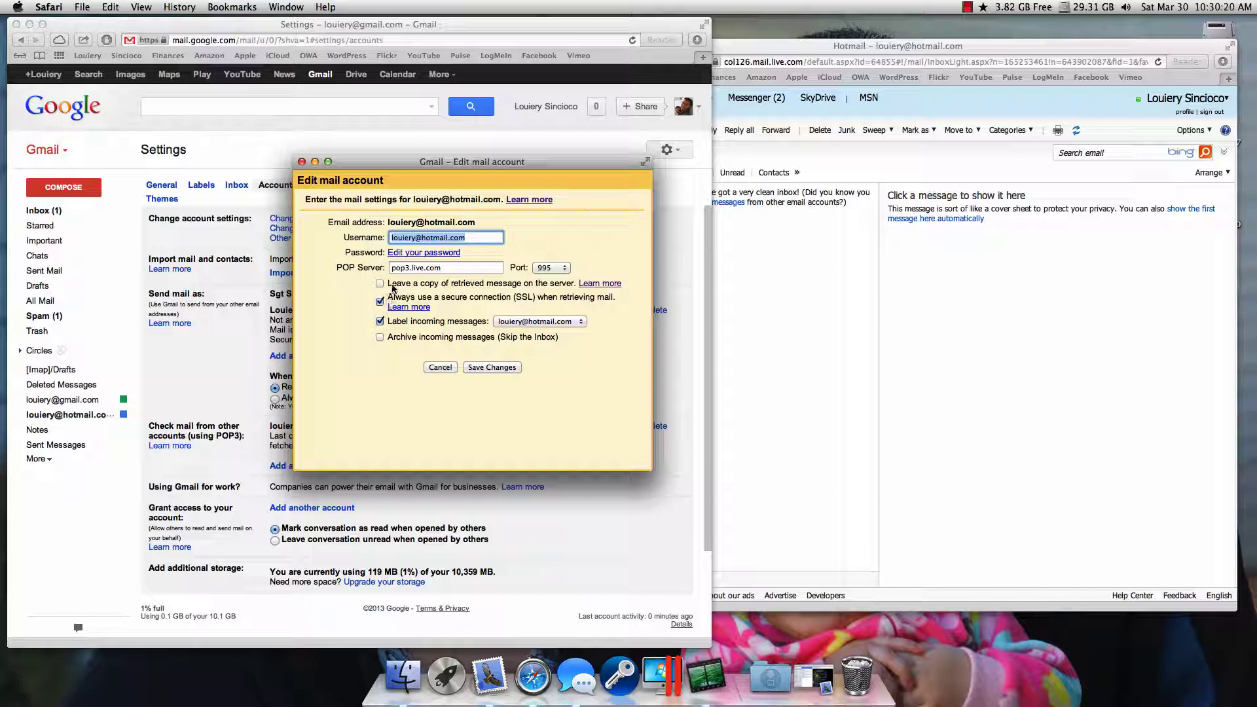
{"action": "left_click_drag", "start_coordinate": [469, 171], "coordinate": [466, 221]}
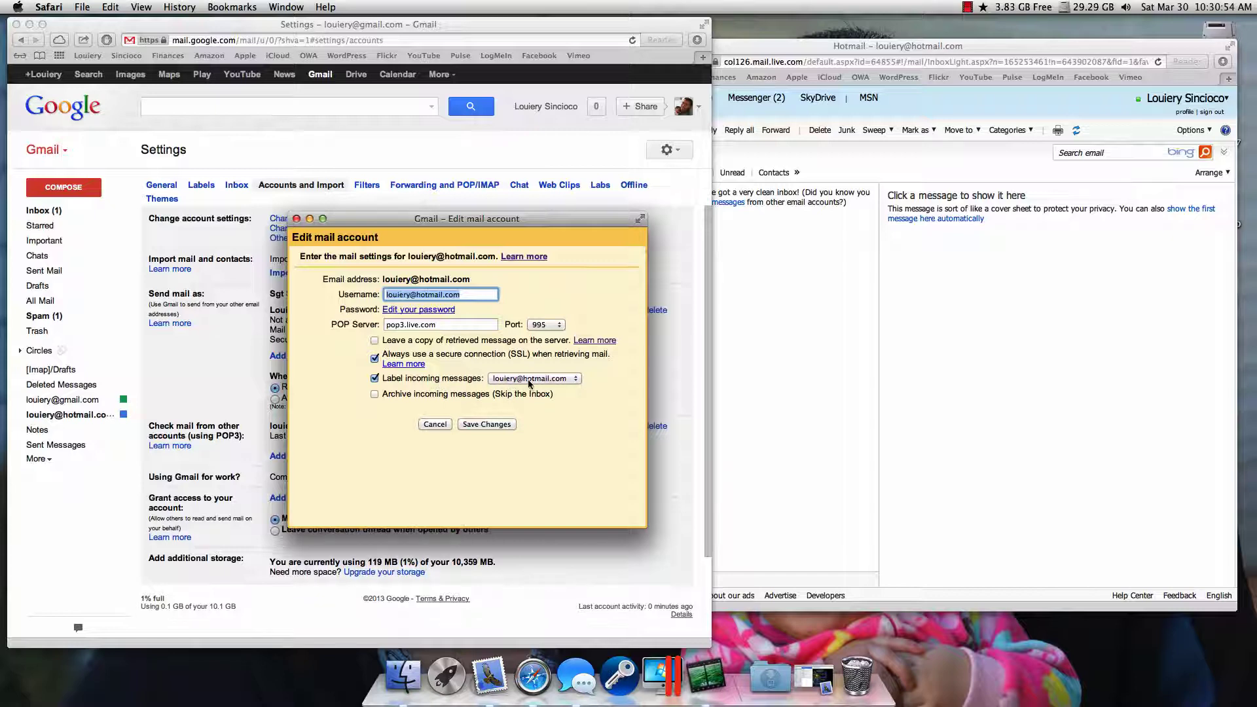
- Cancel the account dialog unchanged and return to the seven-message Gmail inbox
{"action": "left_click", "coordinate": [445, 425]}
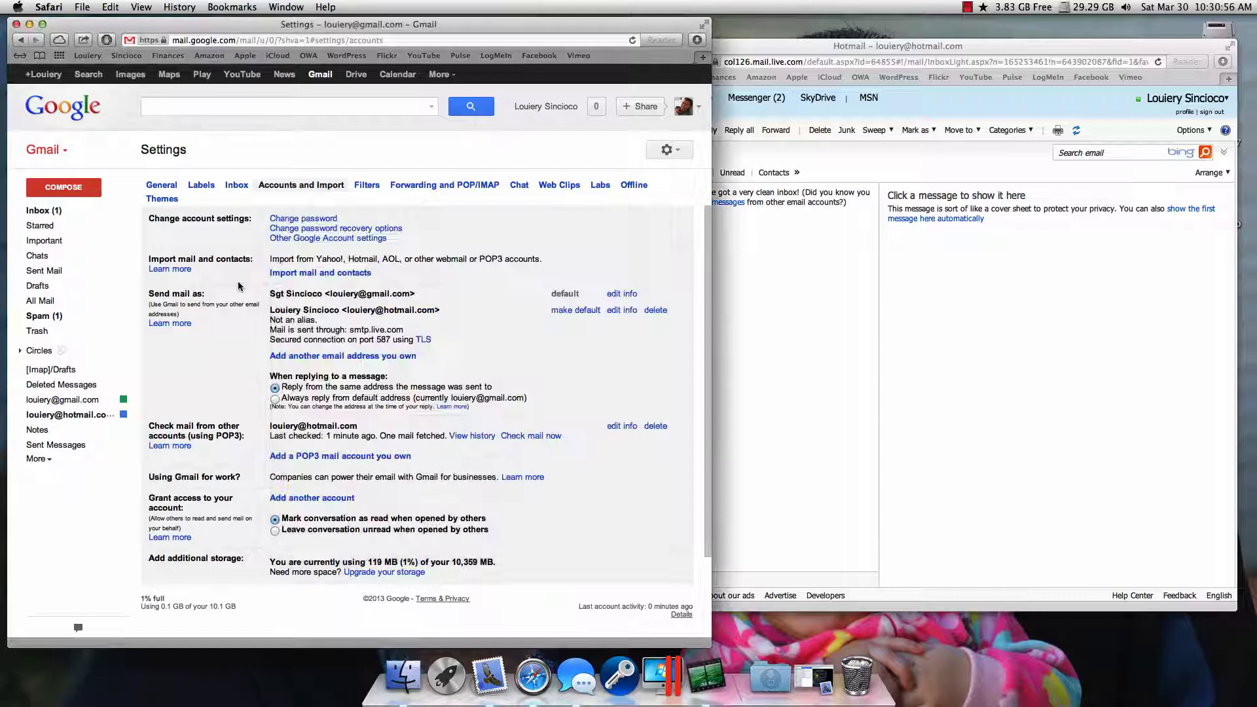
{"action": "left_click", "coordinate": [73, 214]}
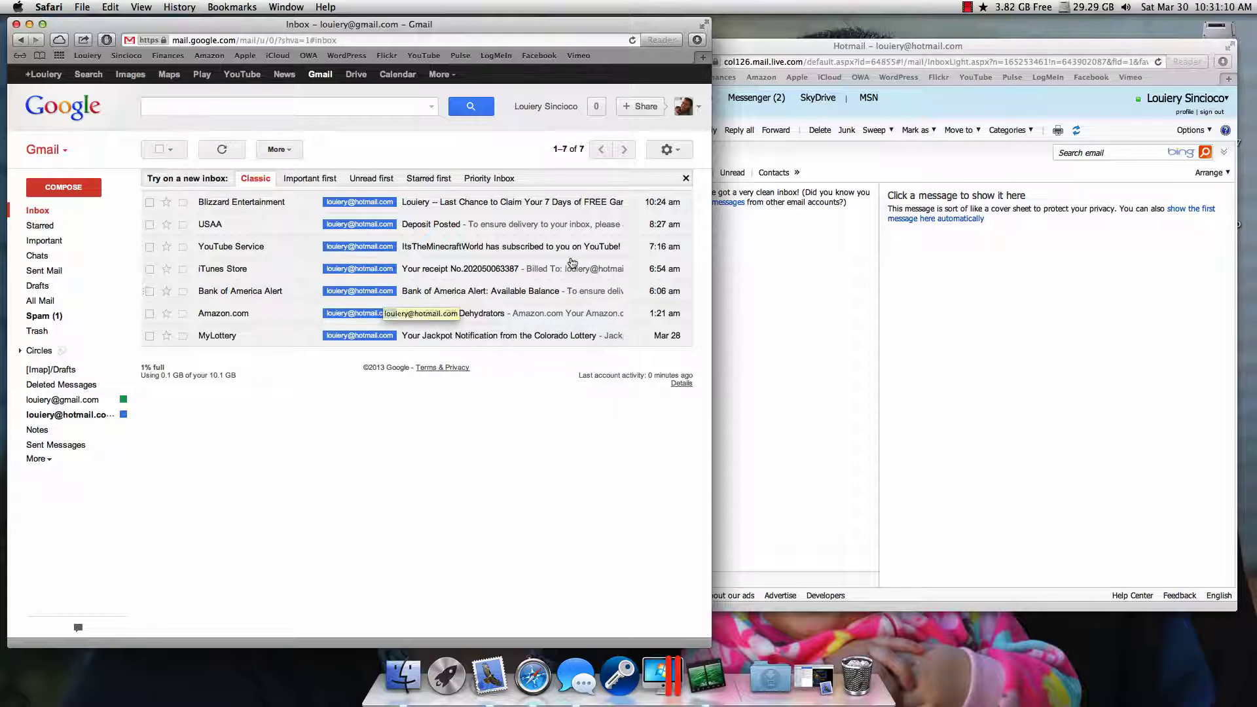
- Reopen Accounts and Import settings, showing the Hotmail POP3 account last checked 2 minutes ago
{"action": "left_click", "coordinate": [674, 158]}
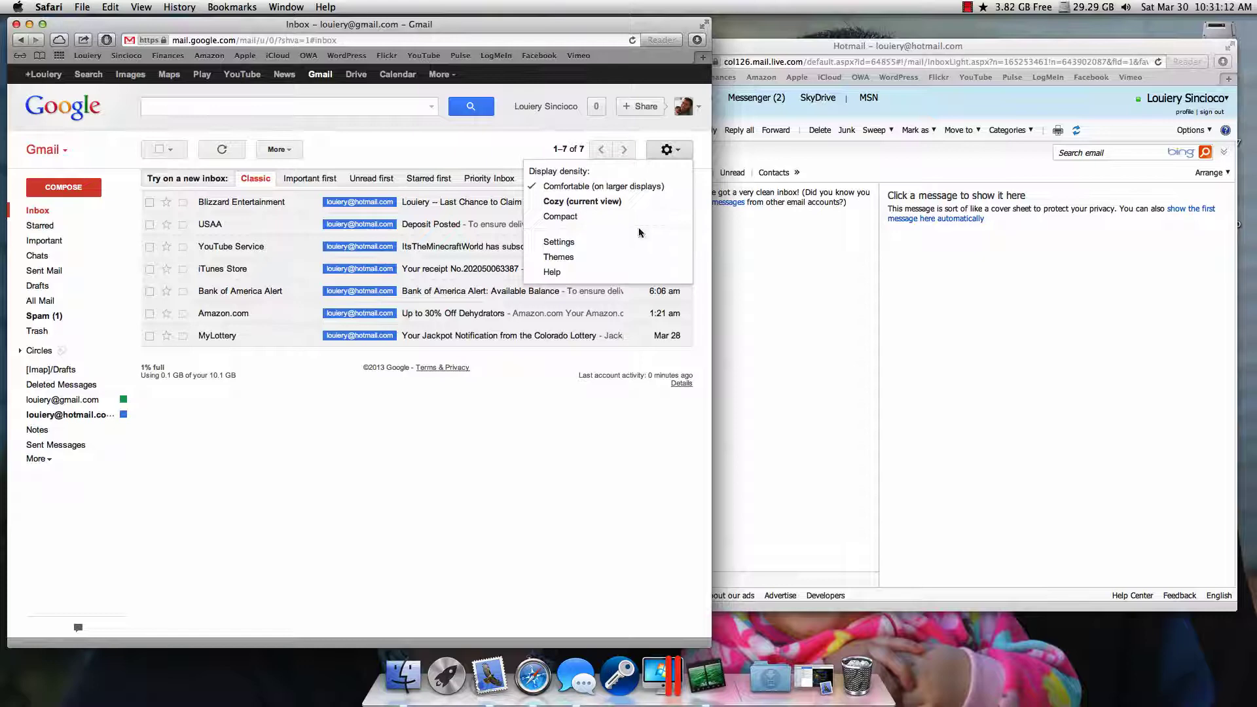
{"action": "left_click", "coordinate": [642, 242]}
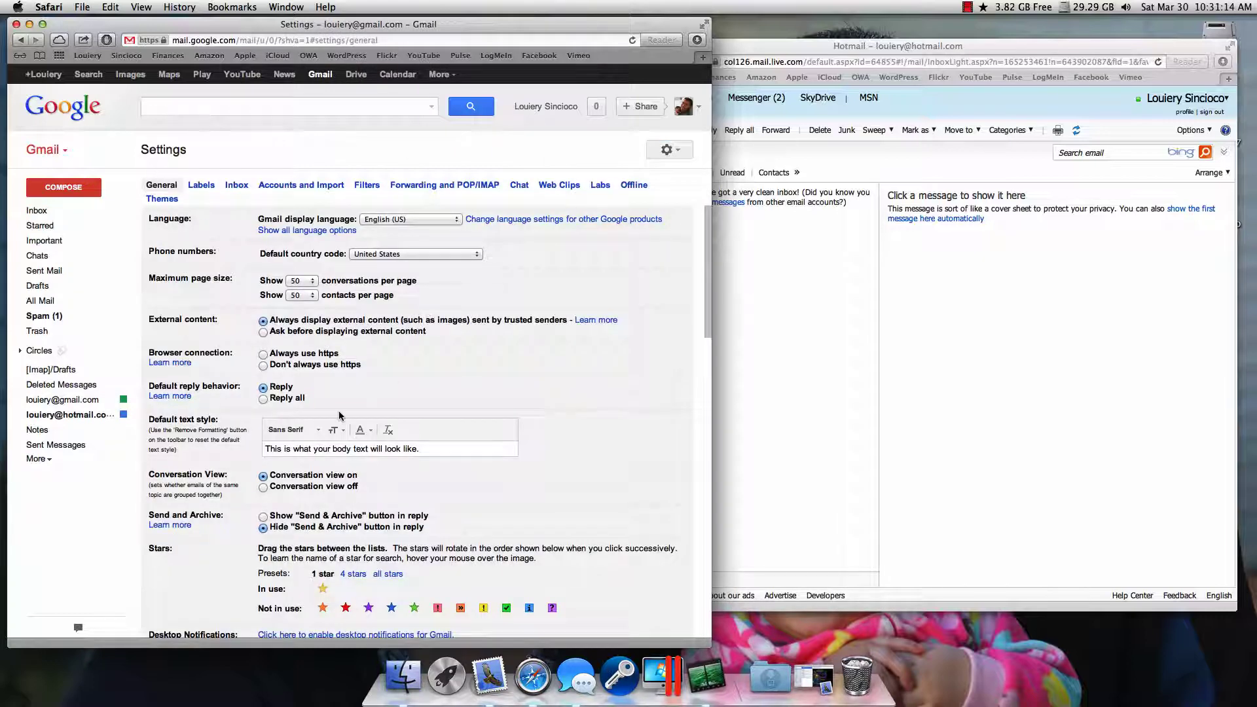
{"action": "left_click", "coordinate": [307, 188]}
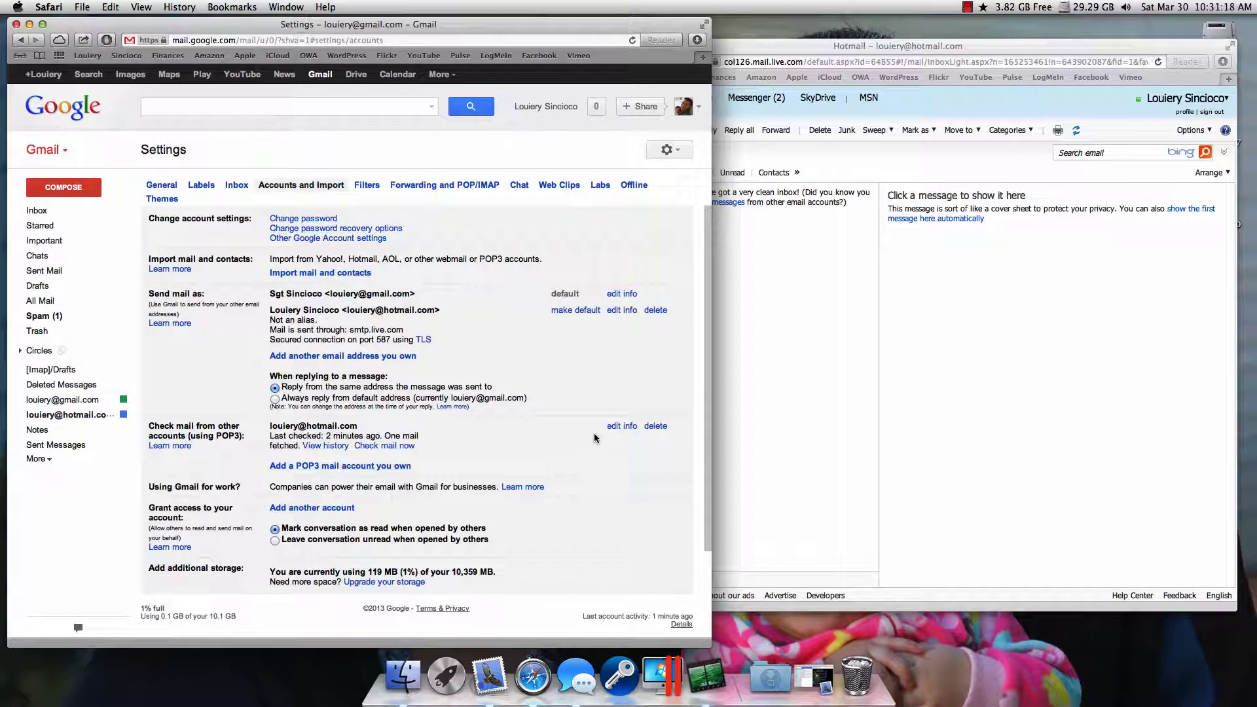
- Review the Hotmail POP3 account's edit dialog, cancel it unchanged, and return to the inbox
{"action": "left_click", "coordinate": [615, 426]}
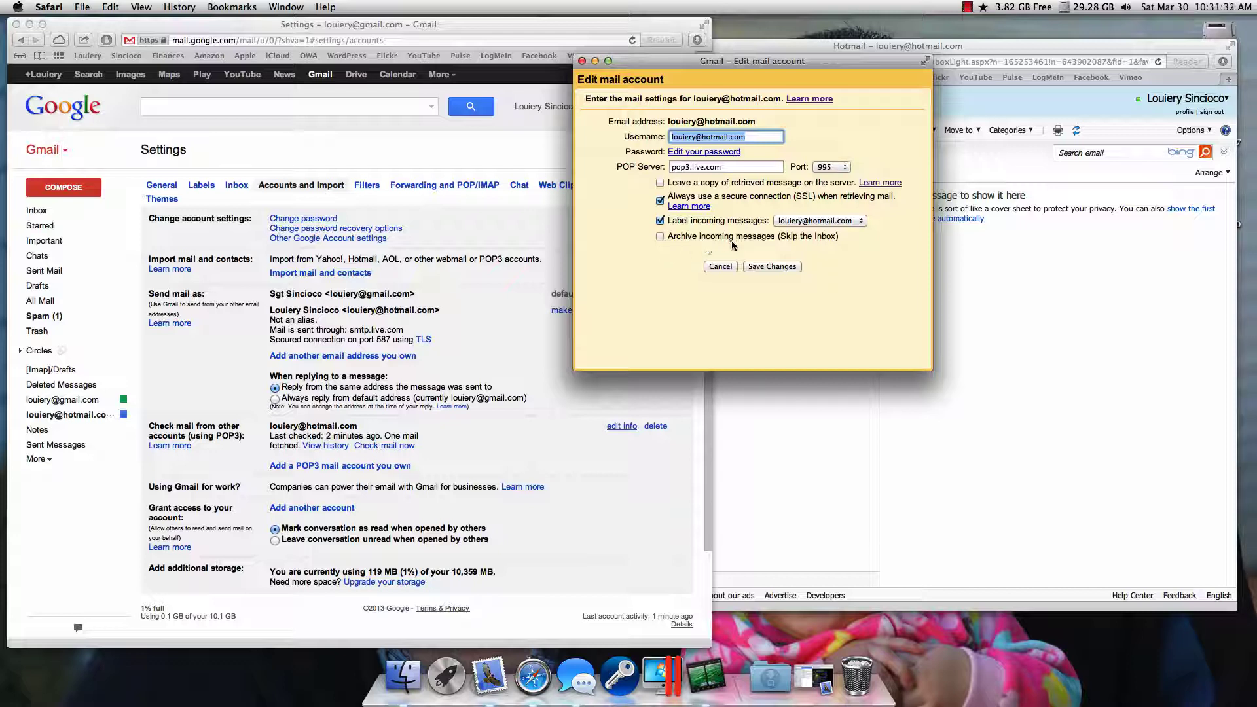
{"action": "left_click", "coordinate": [720, 265]}
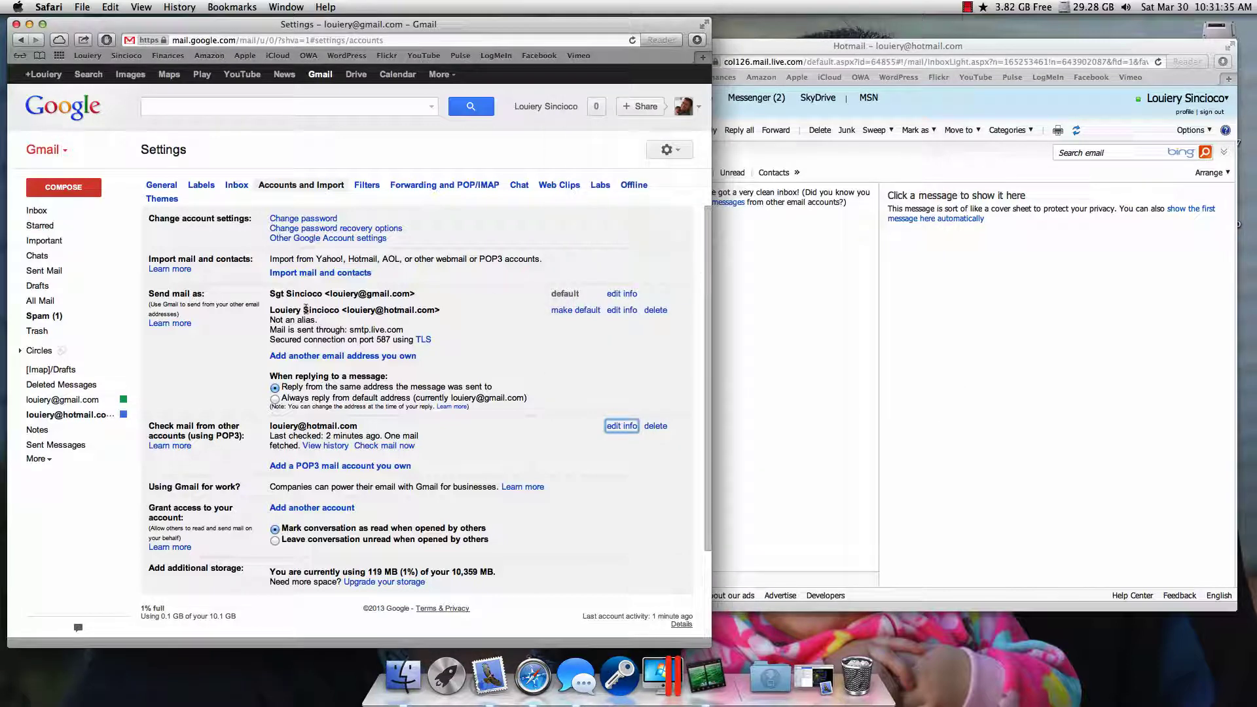
{"action": "left_click", "coordinate": [51, 212]}
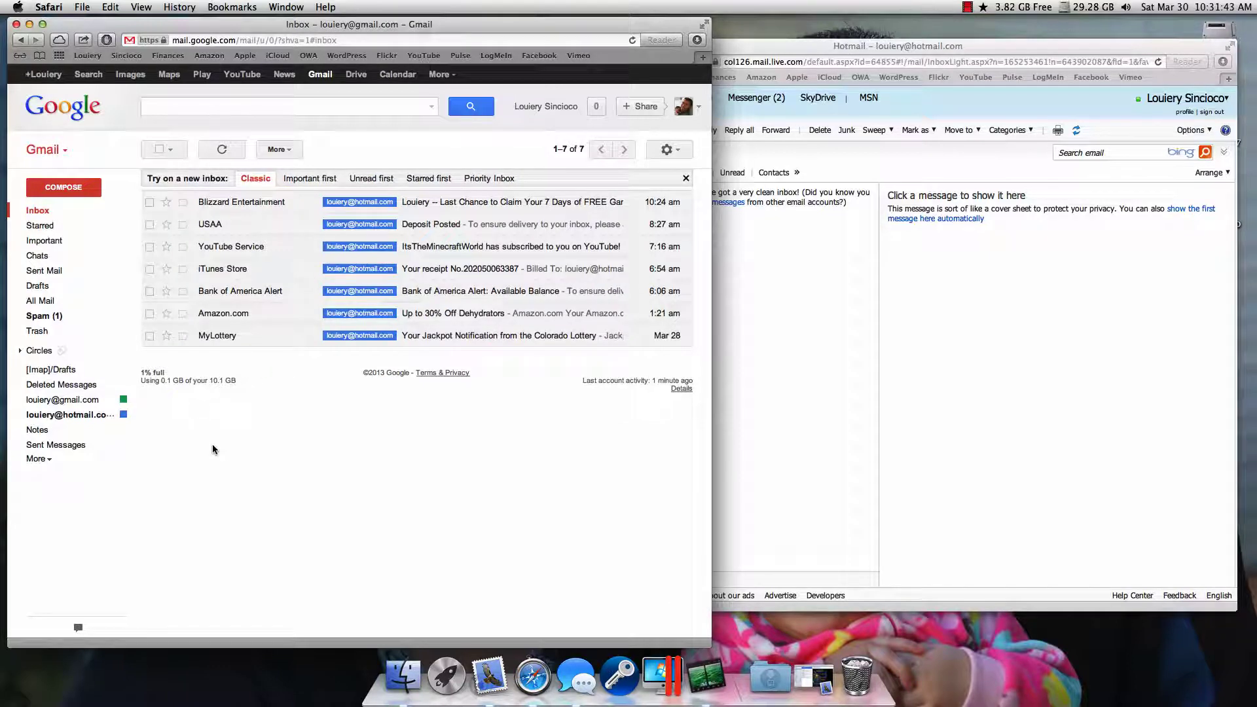
{"action": "left_click", "coordinate": [92, 415]}
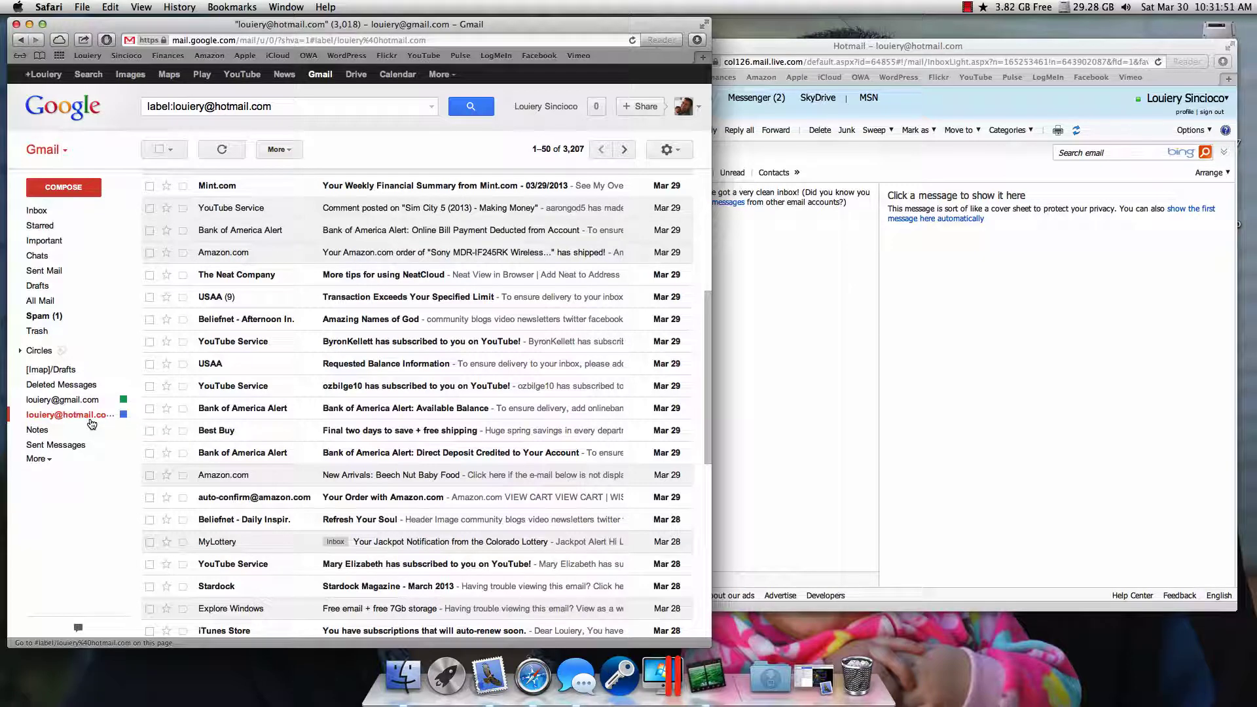
{"action": "left_click", "coordinate": [564, 159]}
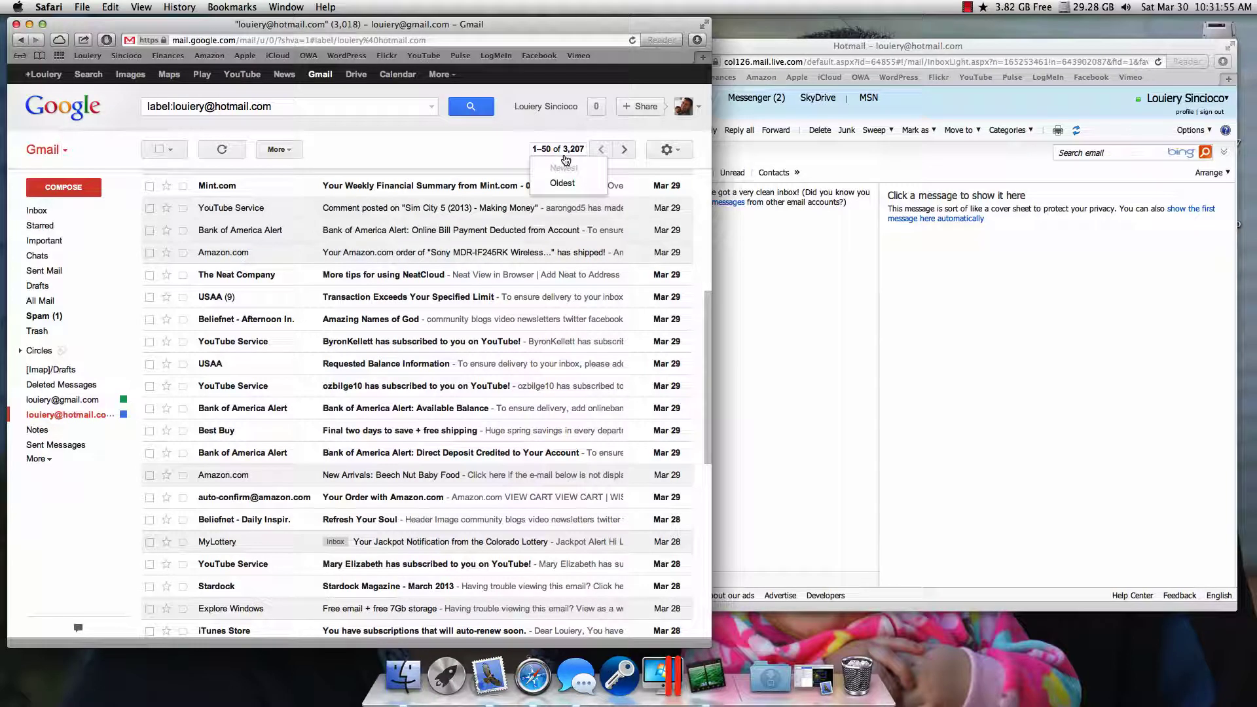
{"action": "left_click", "coordinate": [566, 153]}
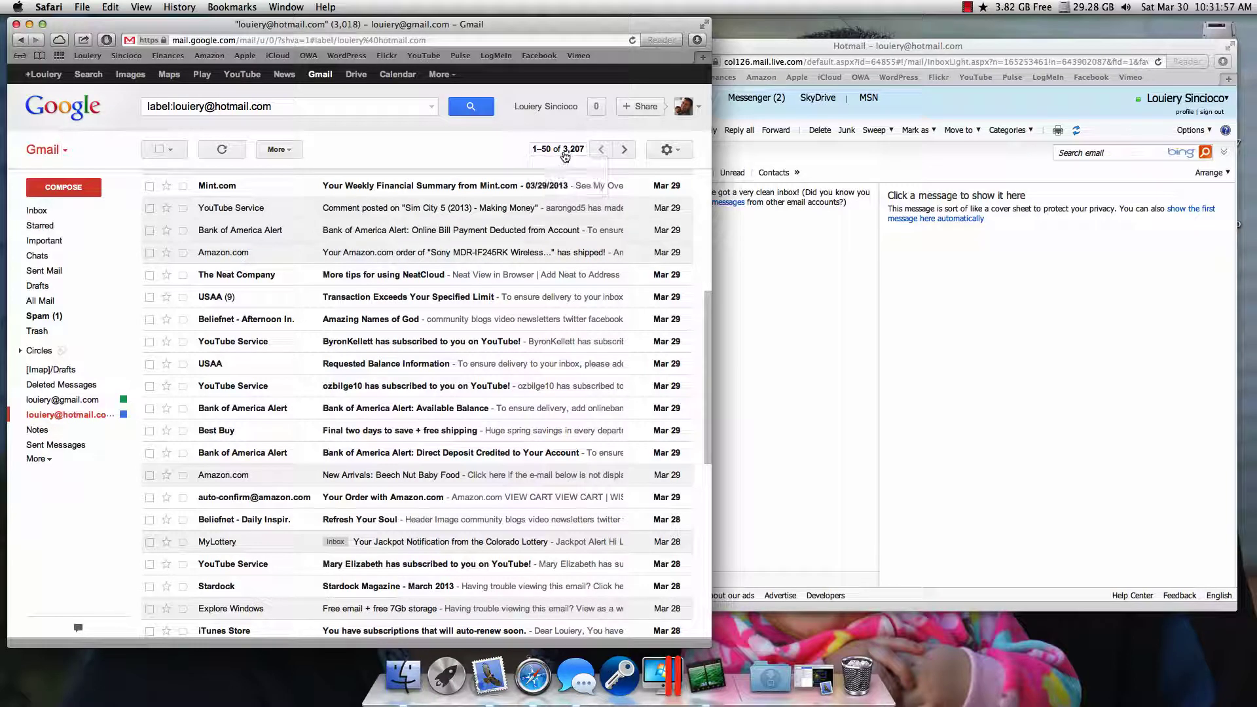
{"action": "left_click", "coordinate": [566, 155]}
{"action": "left_click", "coordinate": [78, 401]}
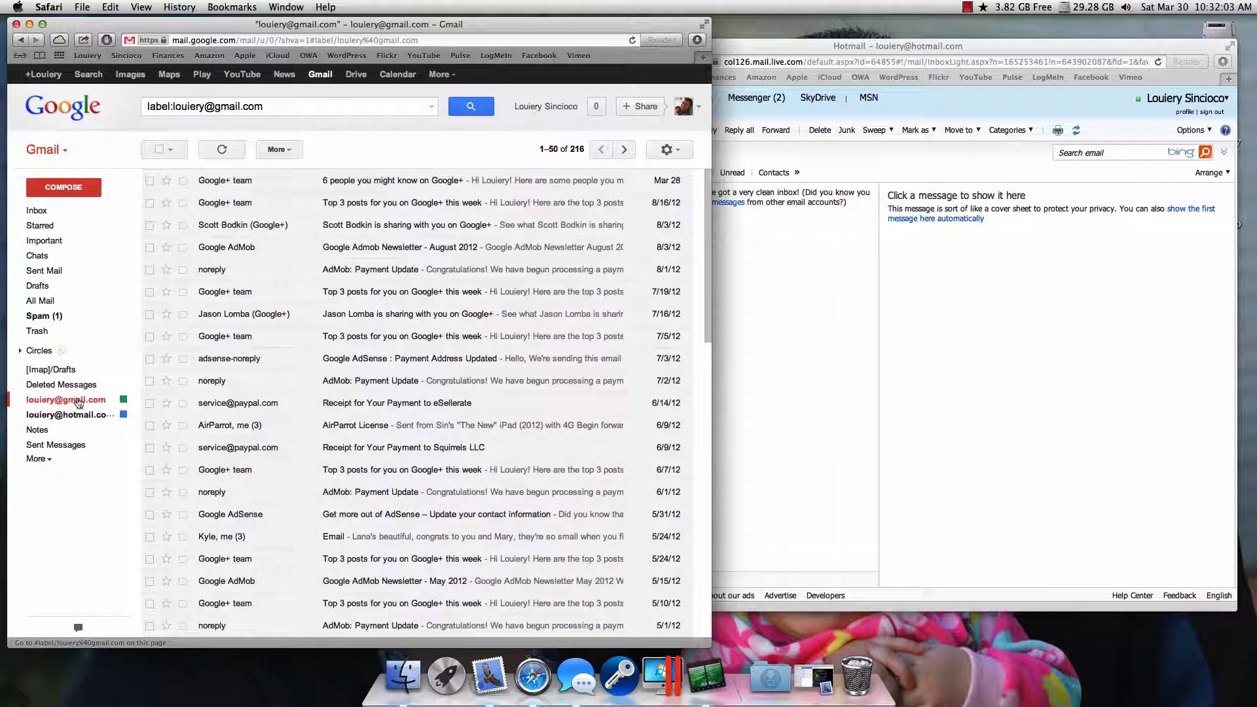
{"action": "left_click", "coordinate": [94, 416]}
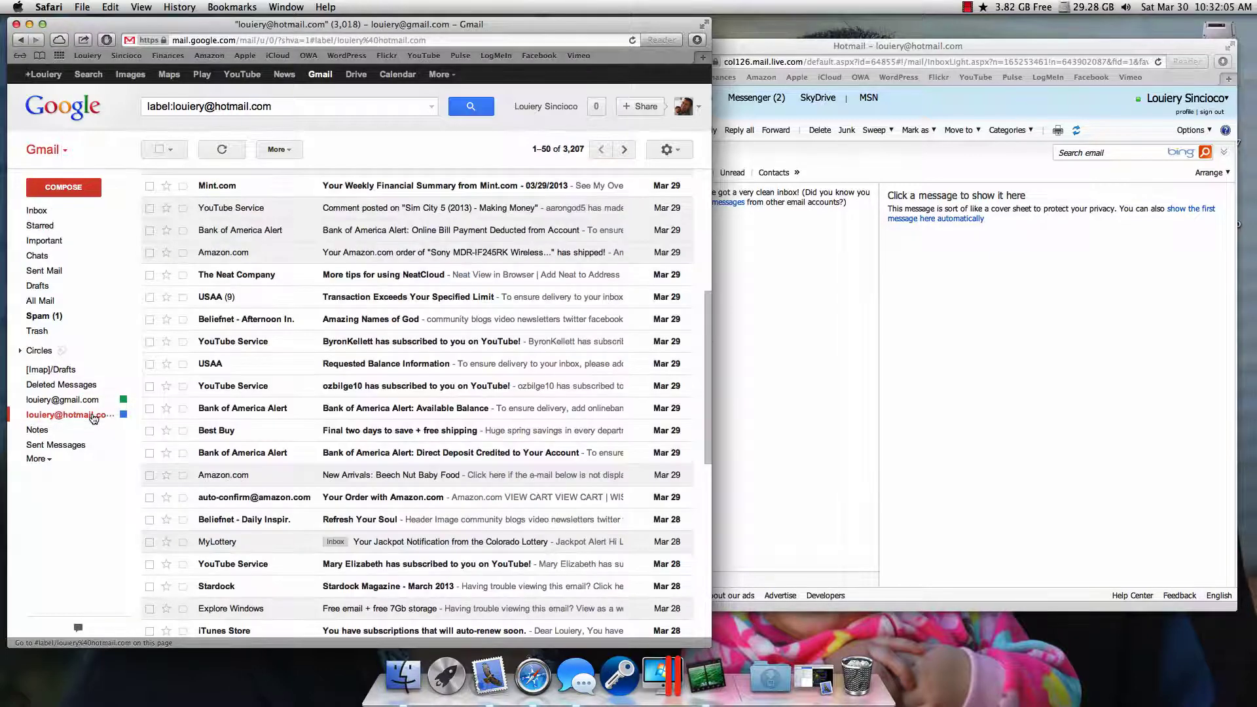
{"action": "left_click", "coordinate": [37, 210]}
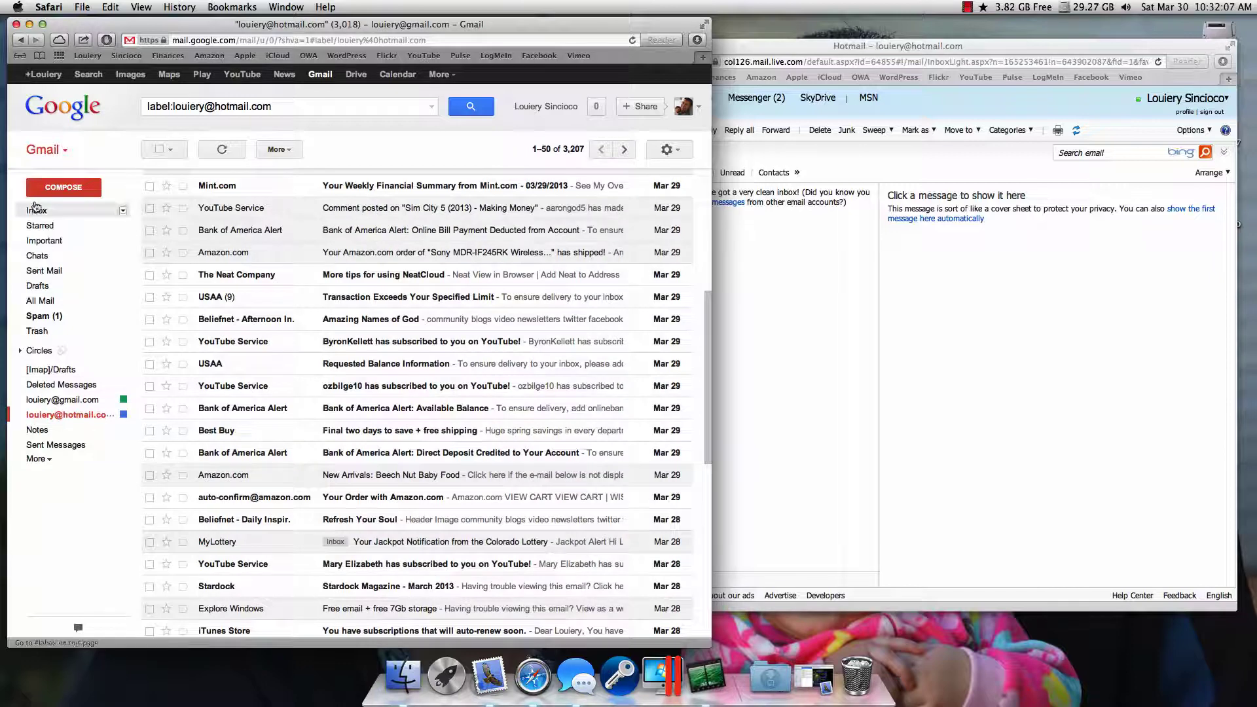
{"action": "left_click", "coordinate": [681, 156]}
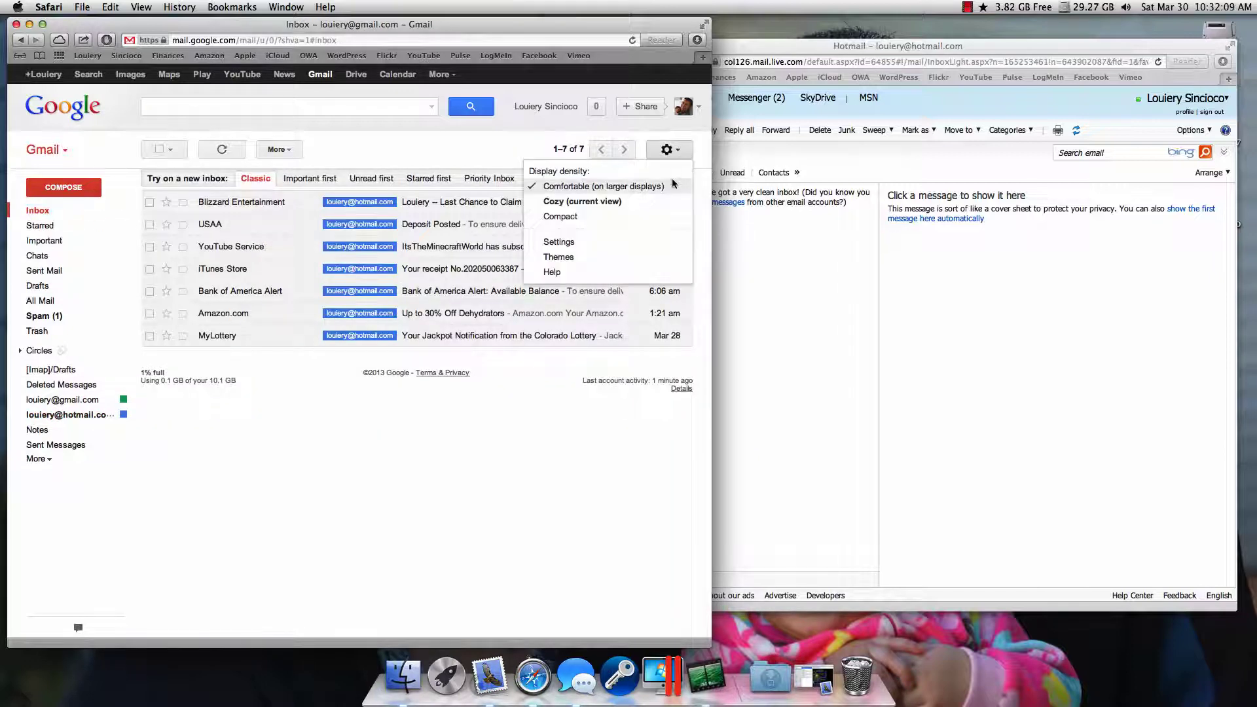
{"action": "left_click", "coordinate": [632, 242]}
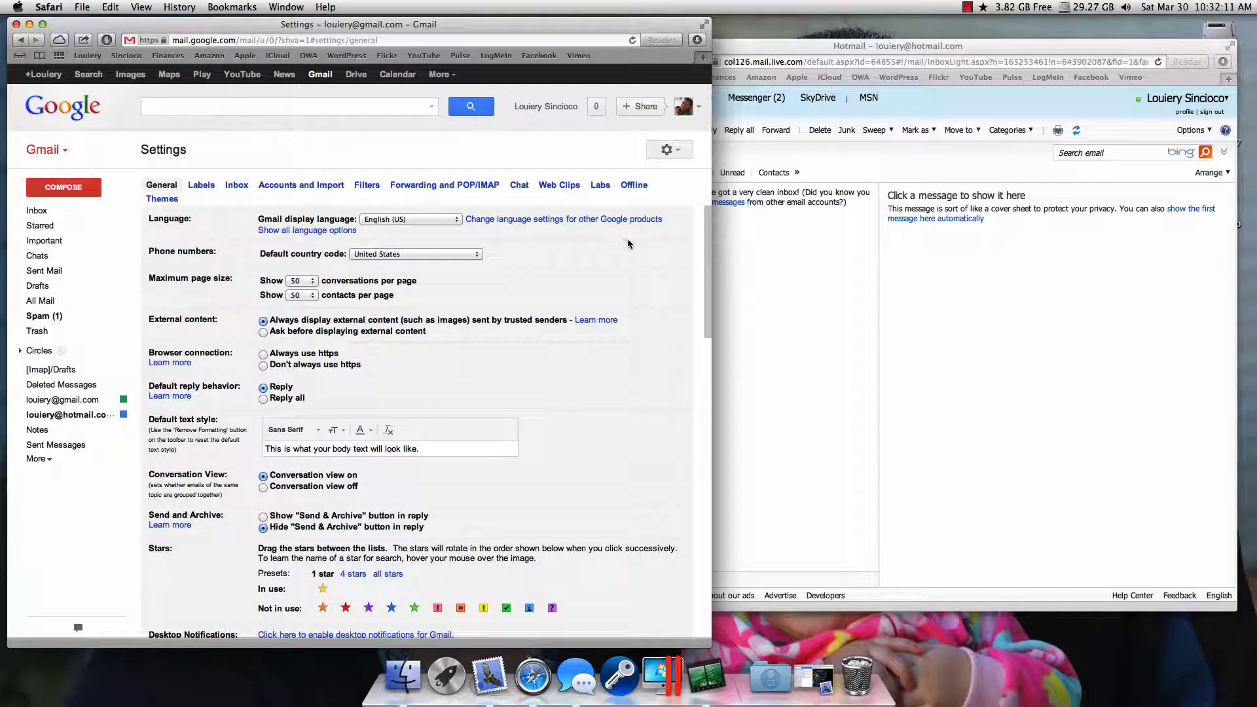
{"action": "left_click", "coordinate": [320, 186]}
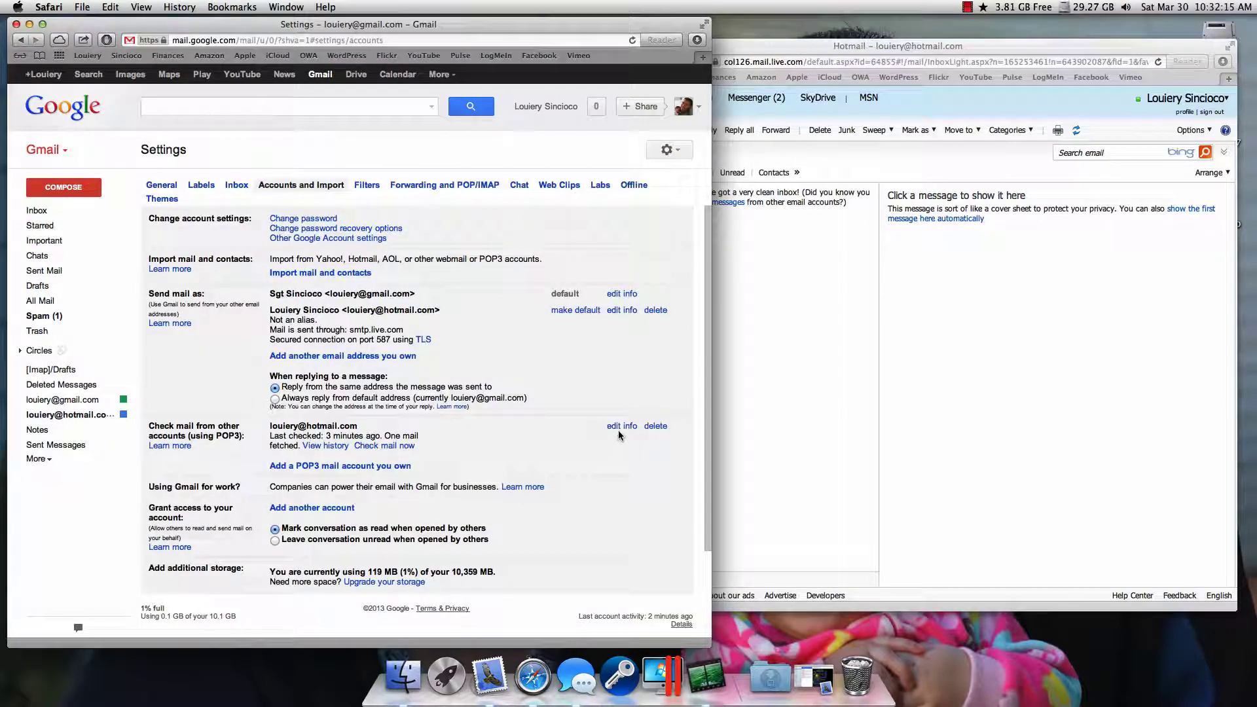
{"action": "left_click", "coordinate": [620, 426]}
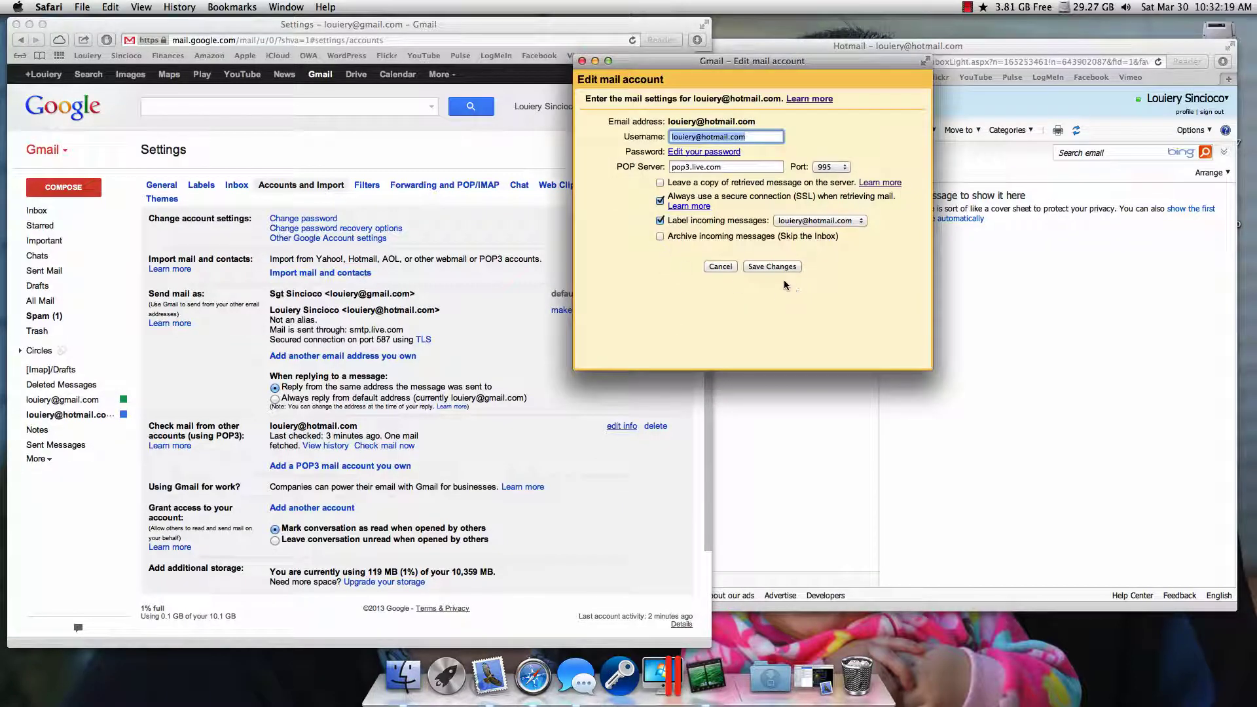
{"action": "left_click", "coordinate": [582, 61]}
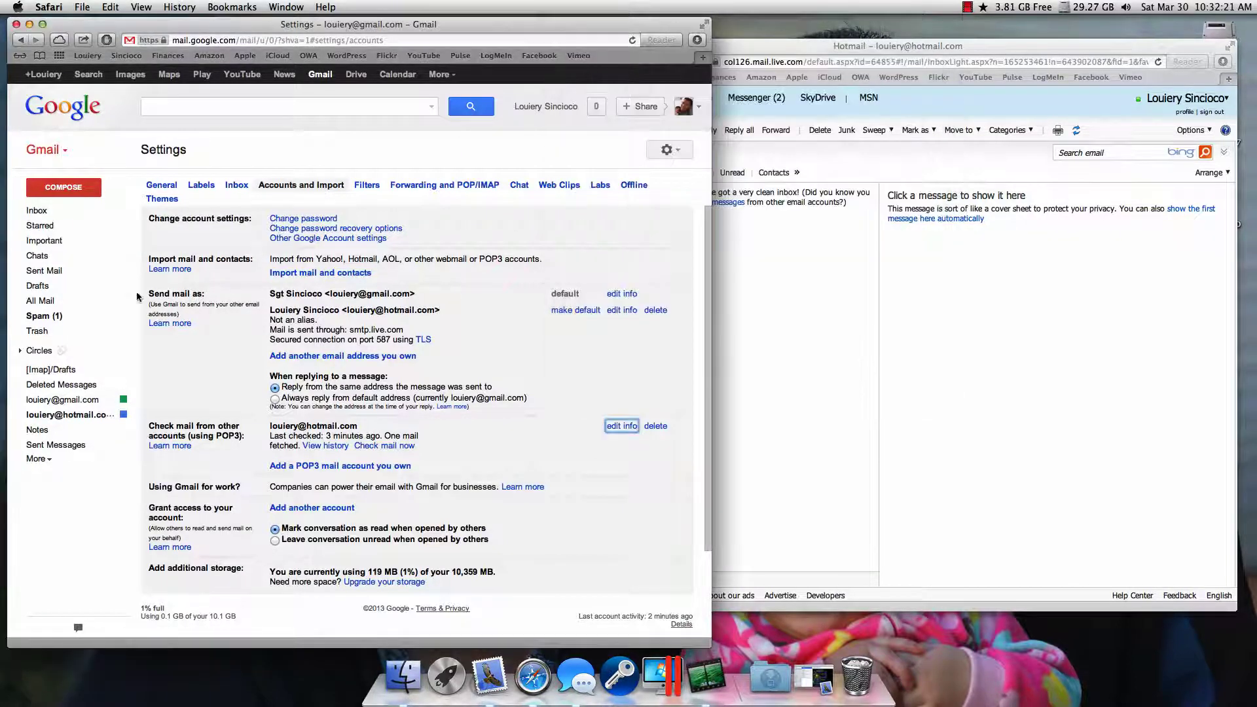
{"action": "left_click", "coordinate": [46, 211]}
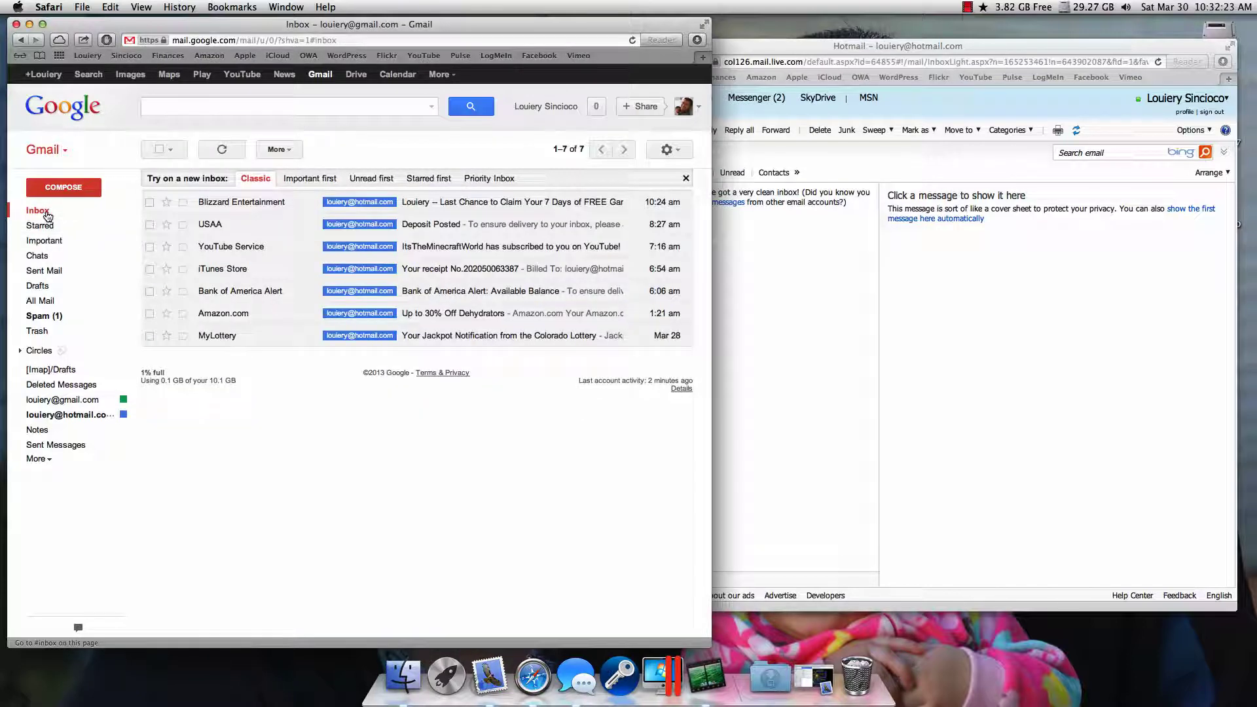
{"action": "left_click", "coordinate": [825, 347]}
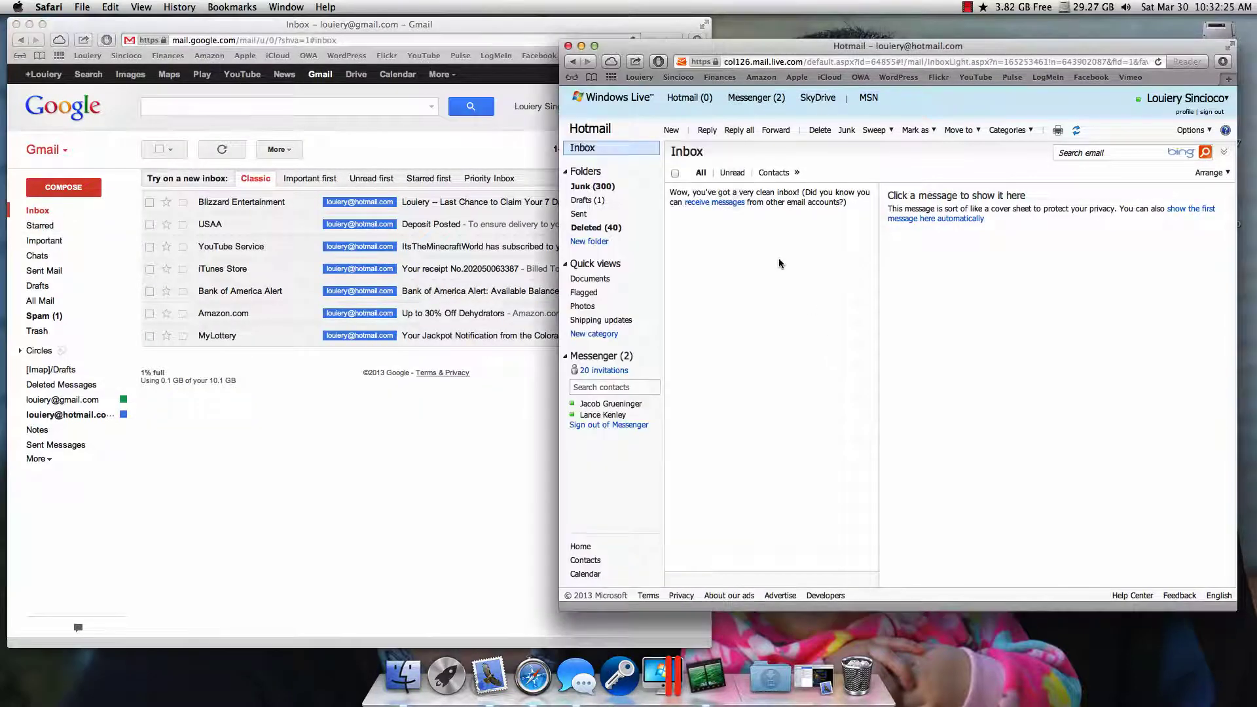
{"action": "left_click", "coordinate": [324, 389]}
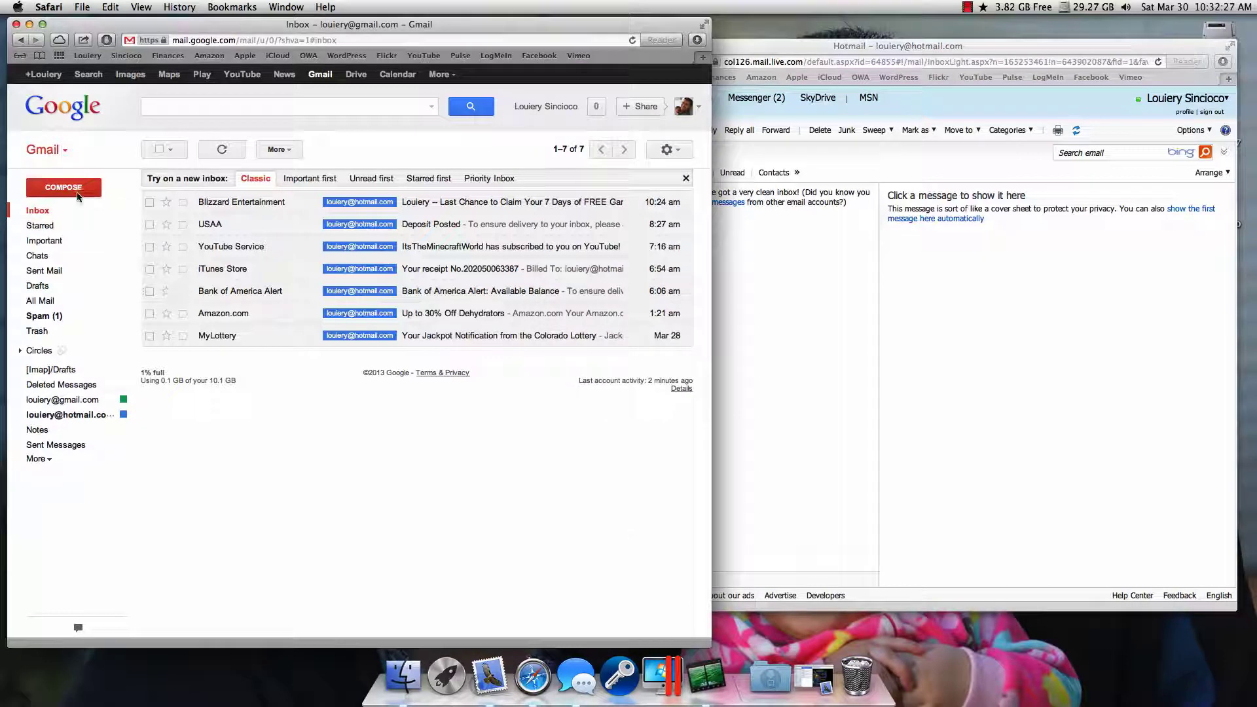
- Inspect the Gmail account's IMAP settings in Apple Mail's Preferences > Accounts
{"action": "left_click", "coordinate": [501, 676]}
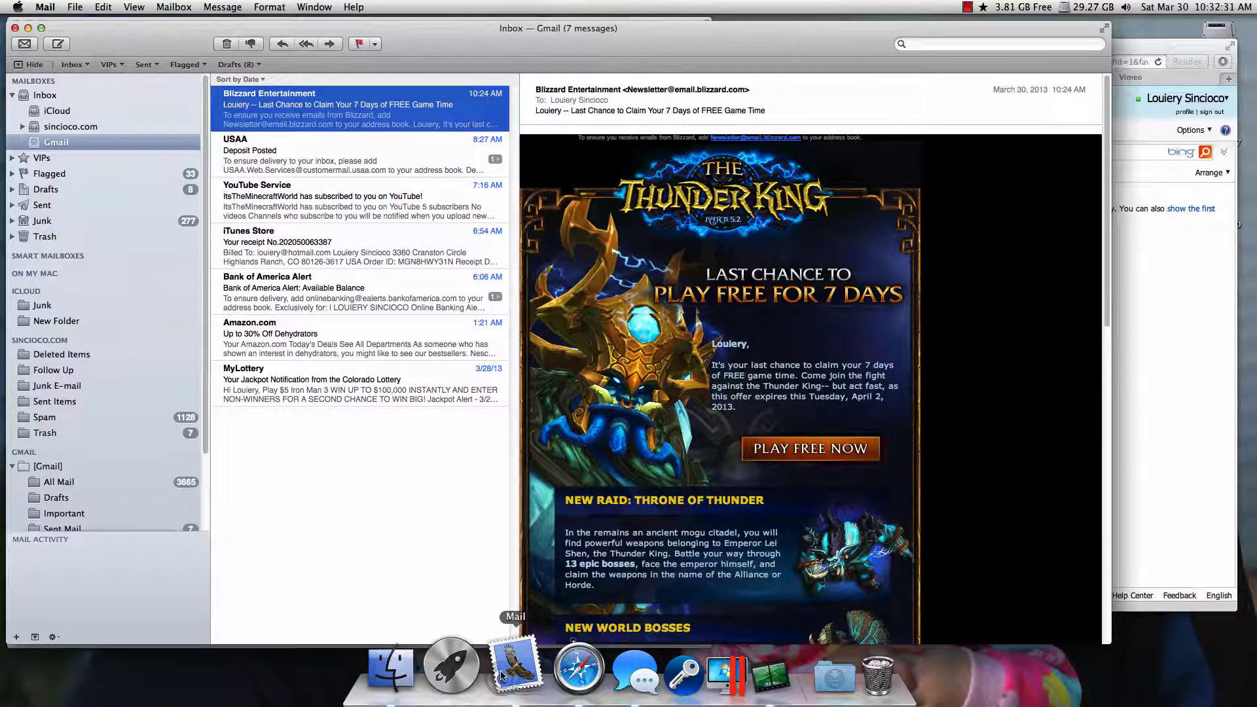
{"action": "left_click", "coordinate": [51, 8]}
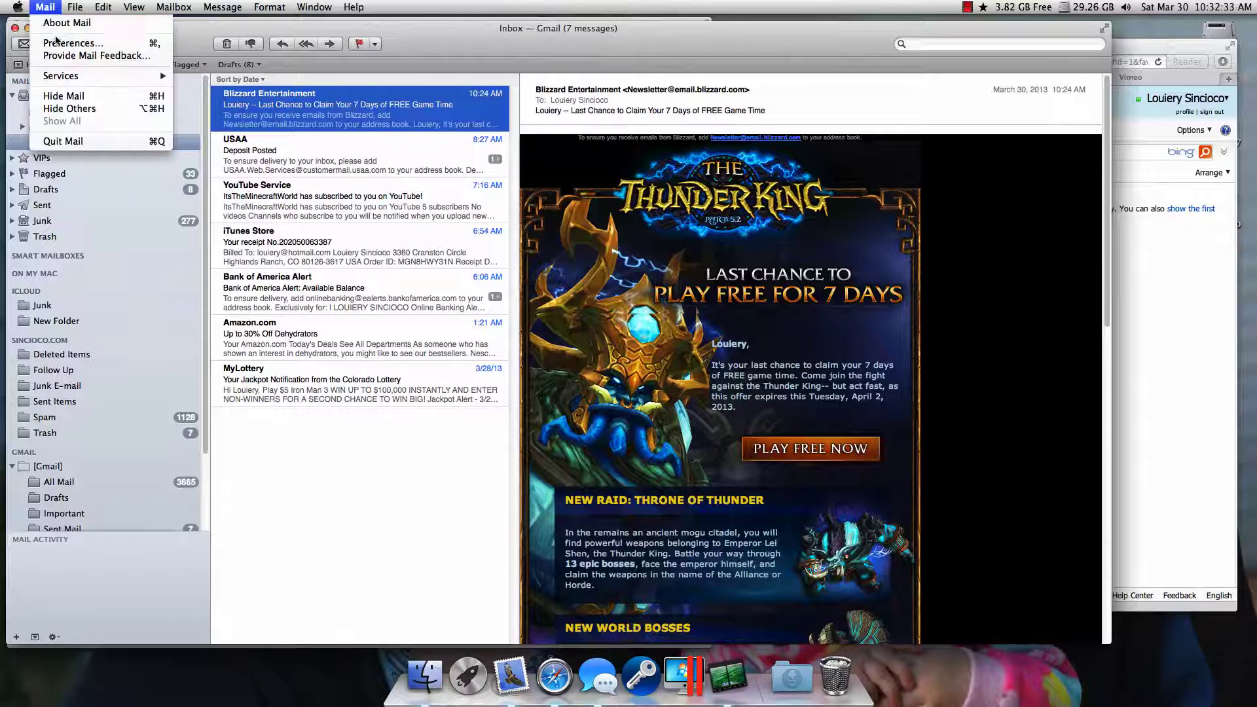
{"action": "left_click", "coordinate": [59, 44]}
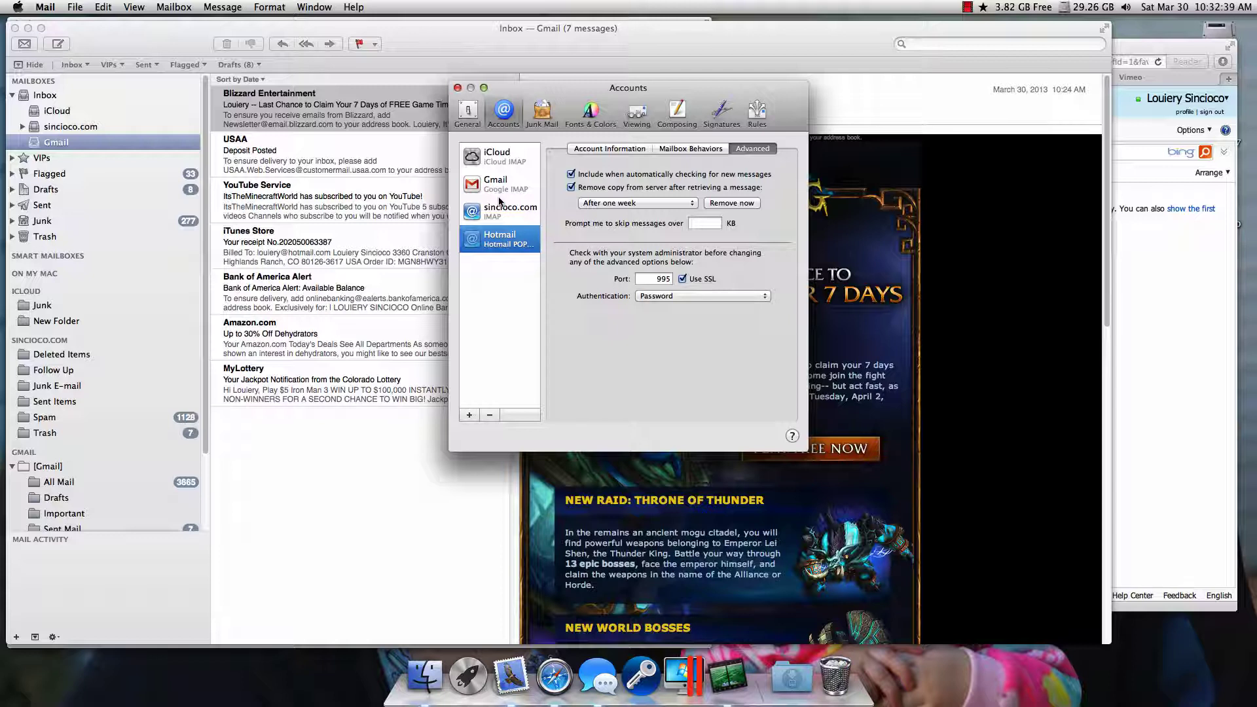
{"action": "left_click", "coordinate": [522, 192]}
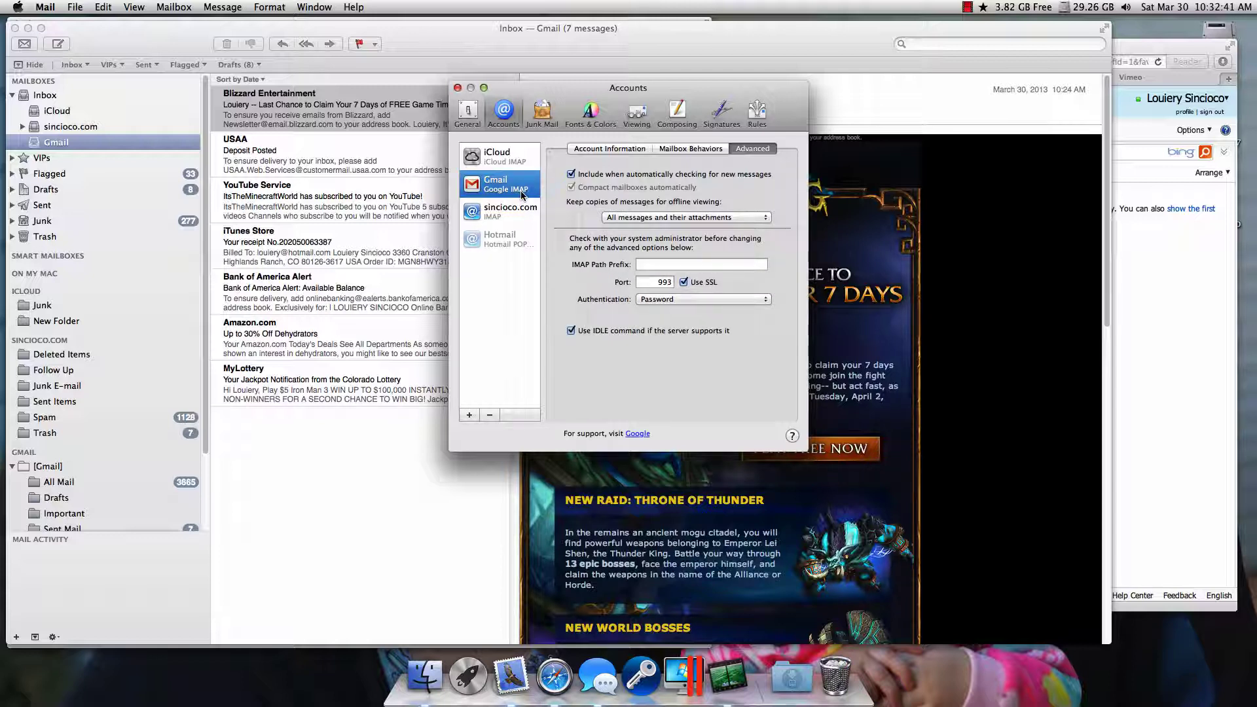
{"action": "left_click", "coordinate": [458, 87]}
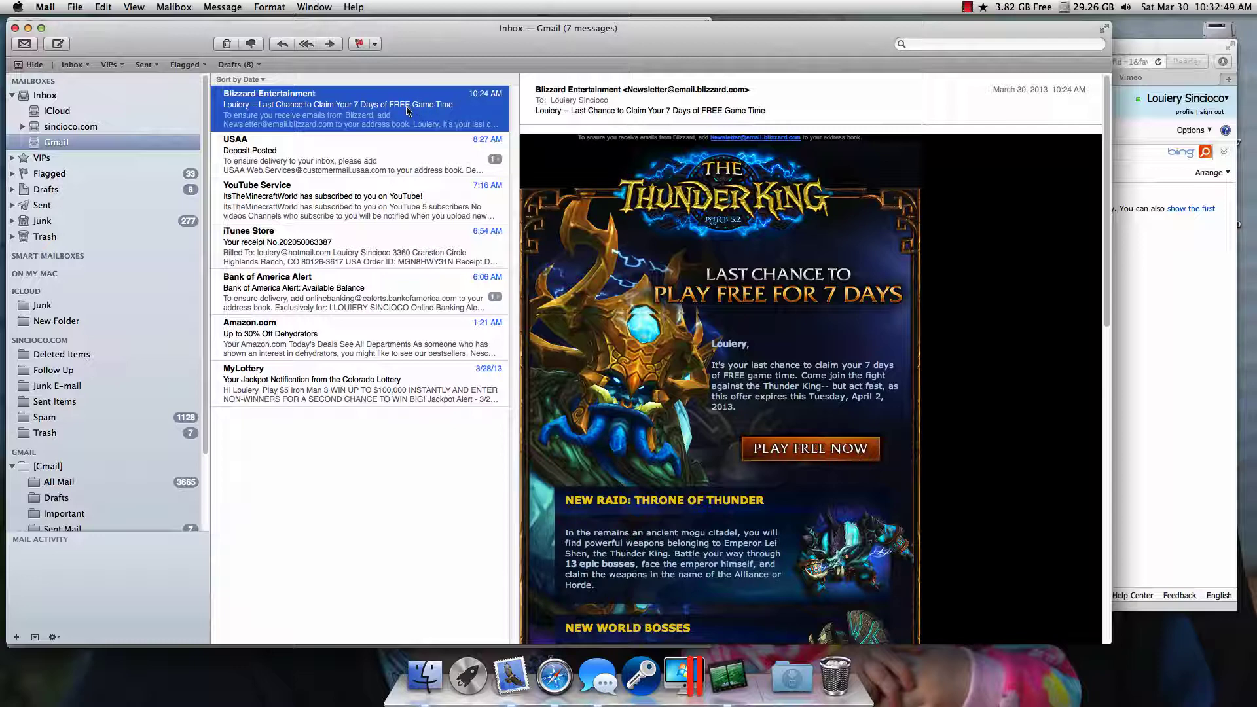
- Minimize Apple Mail and the Hotmail window, leaving only the Gmail inbox visible
{"action": "left_click", "coordinate": [28, 29]}
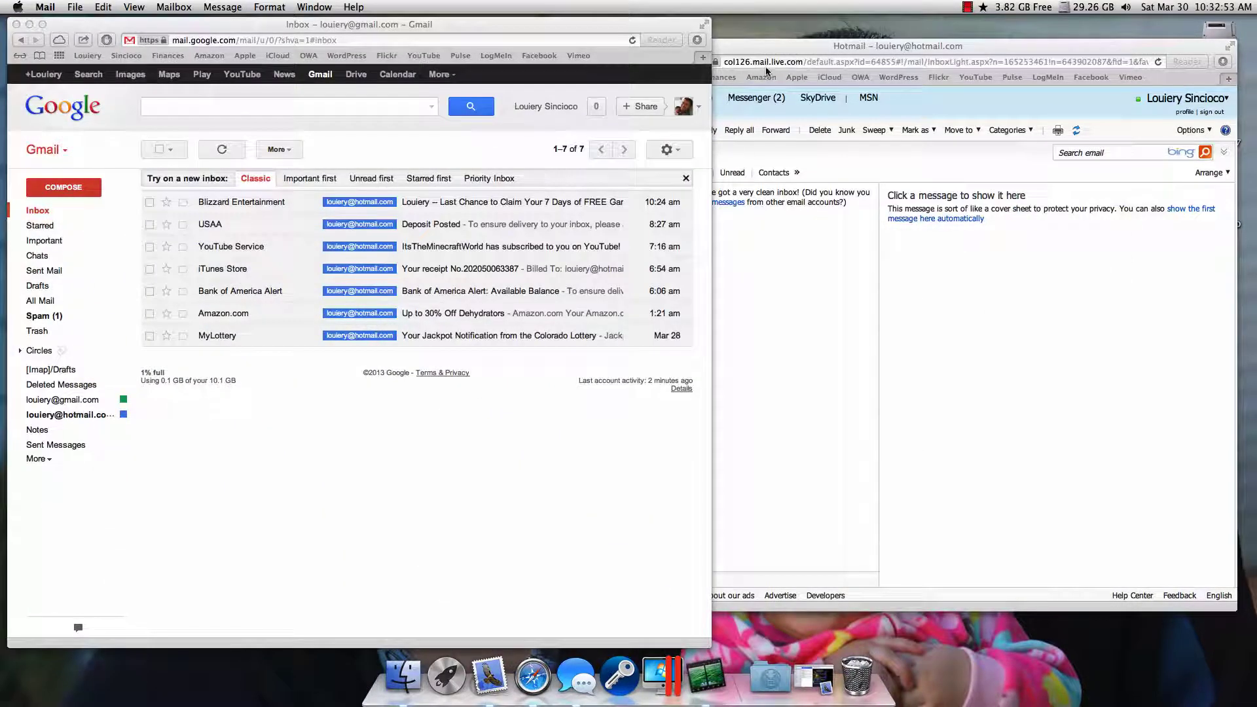
{"action": "left_click", "coordinate": [771, 46]}
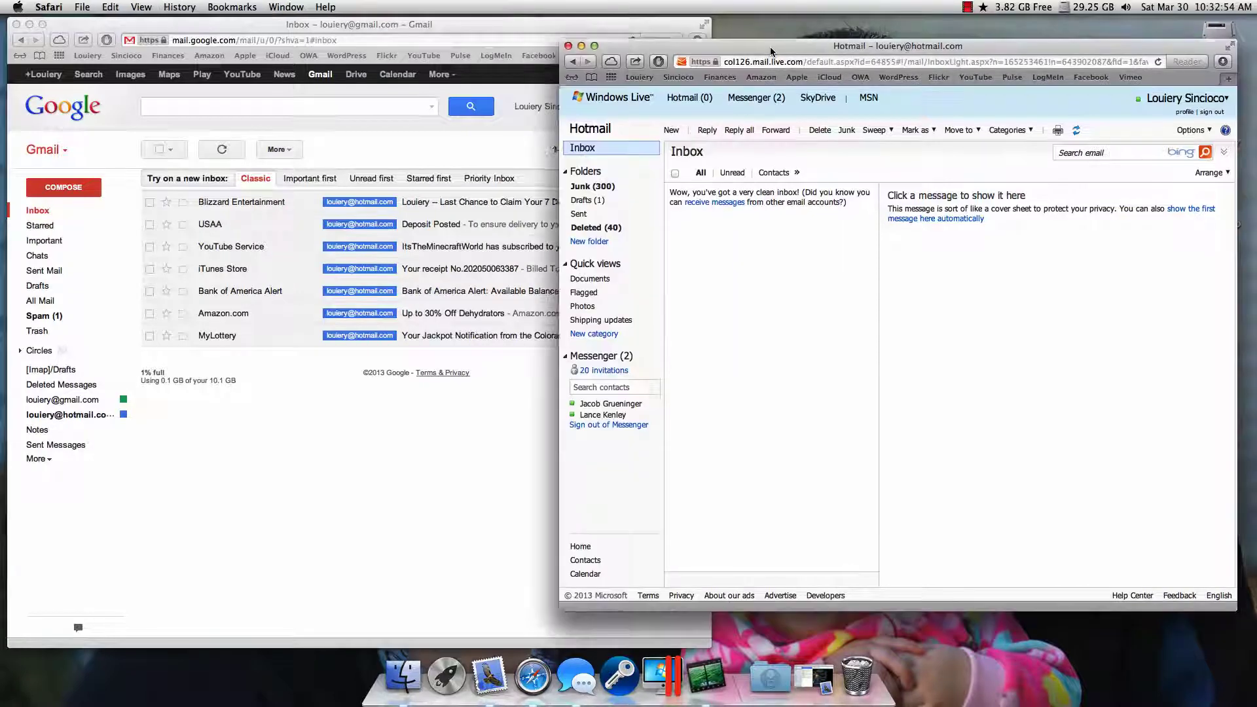
{"action": "left_click", "coordinate": [585, 45]}
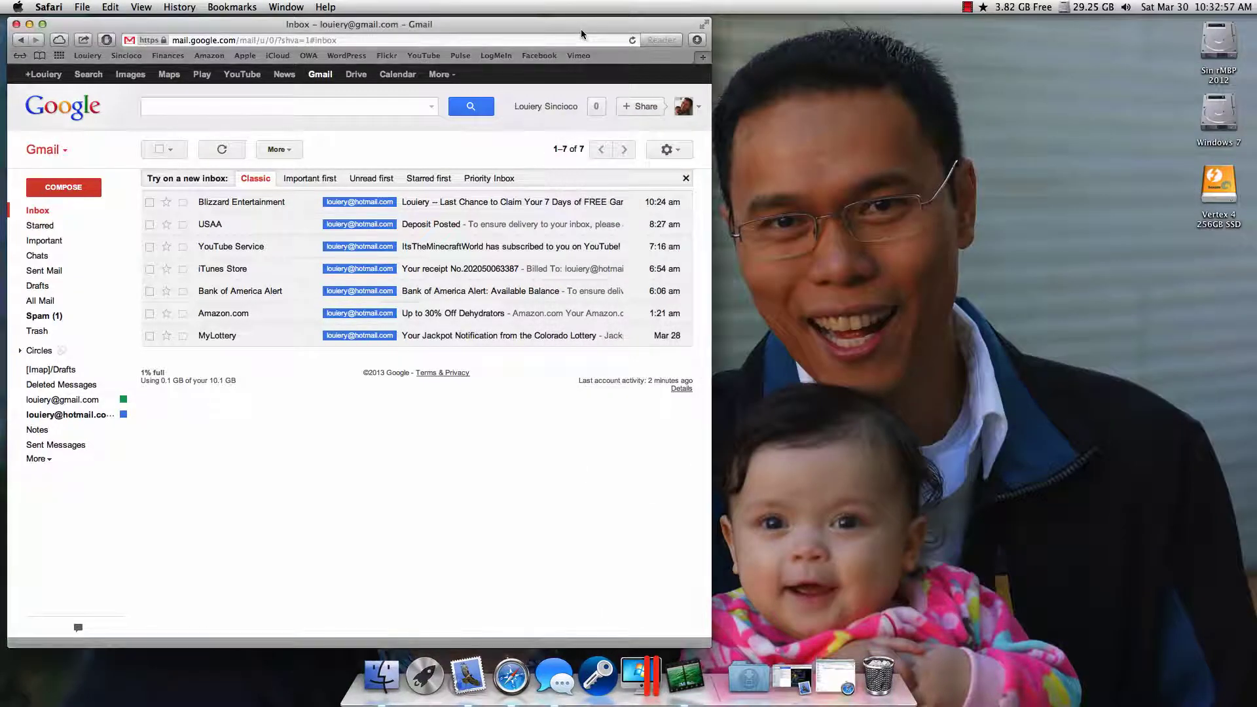